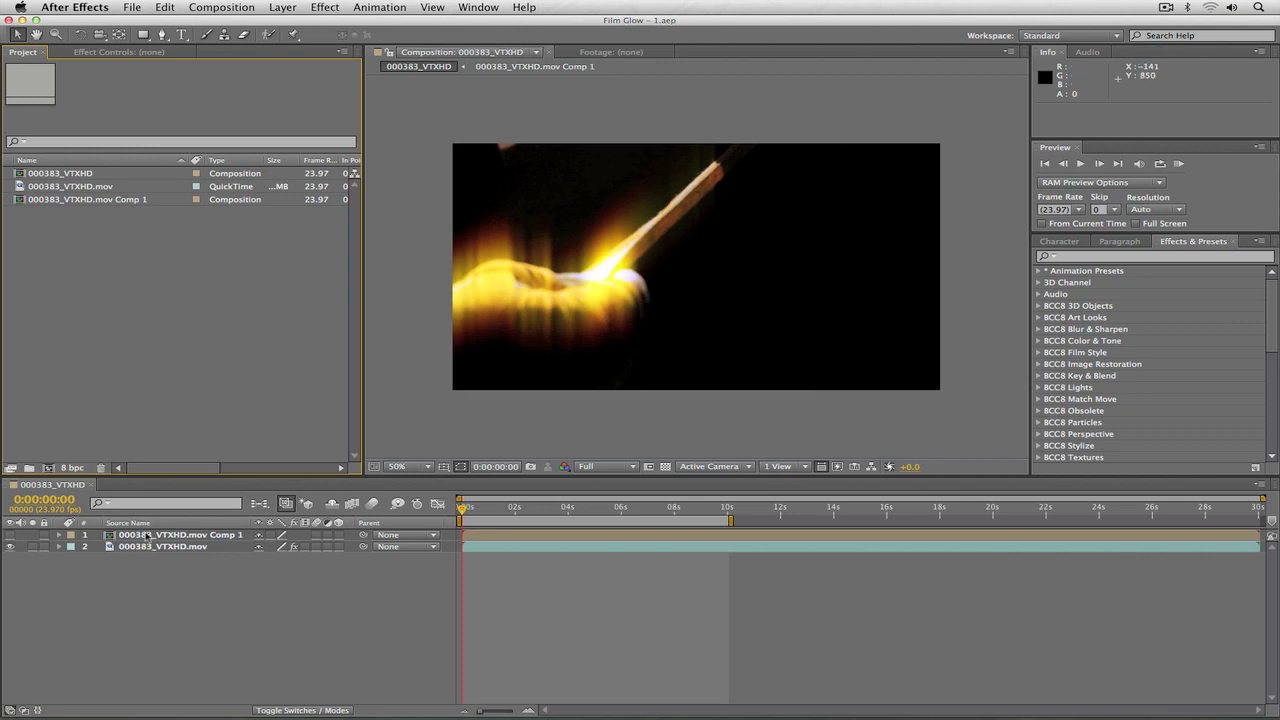
Select layer 2, 000383_VTXHD.mov, and bring up its Effect Controls with F3.
click(140, 549)
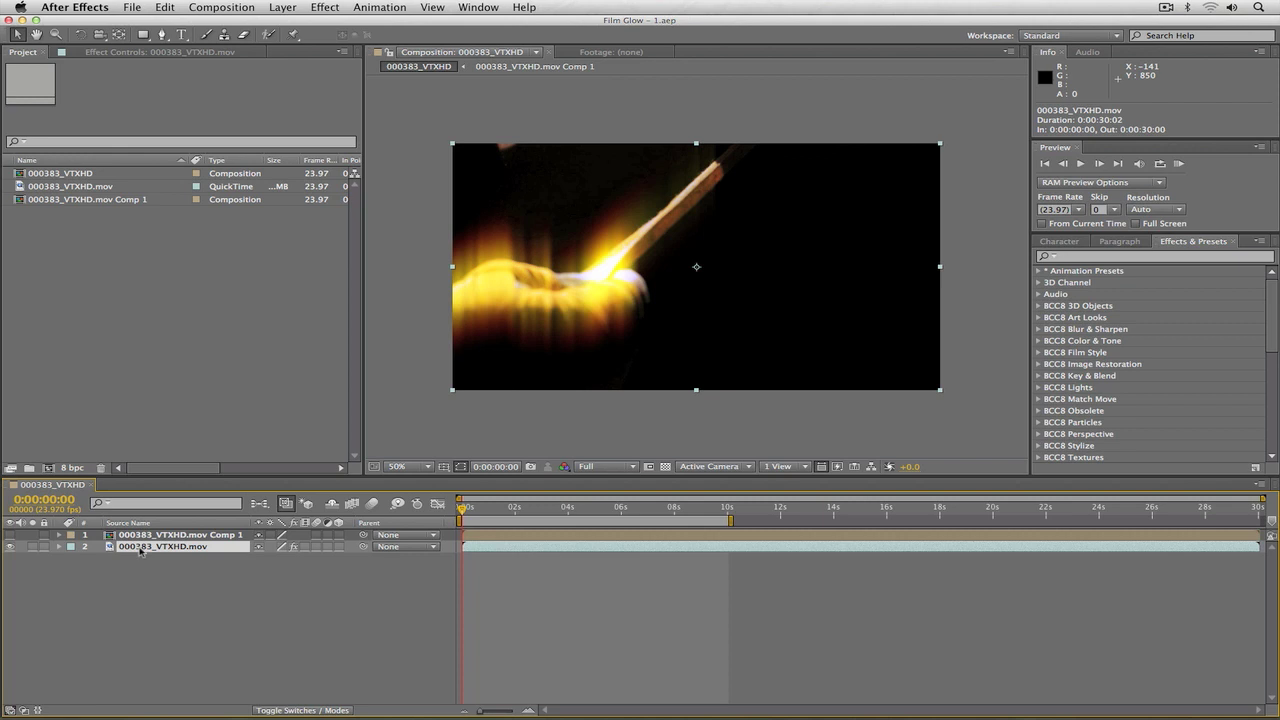
key(F3)
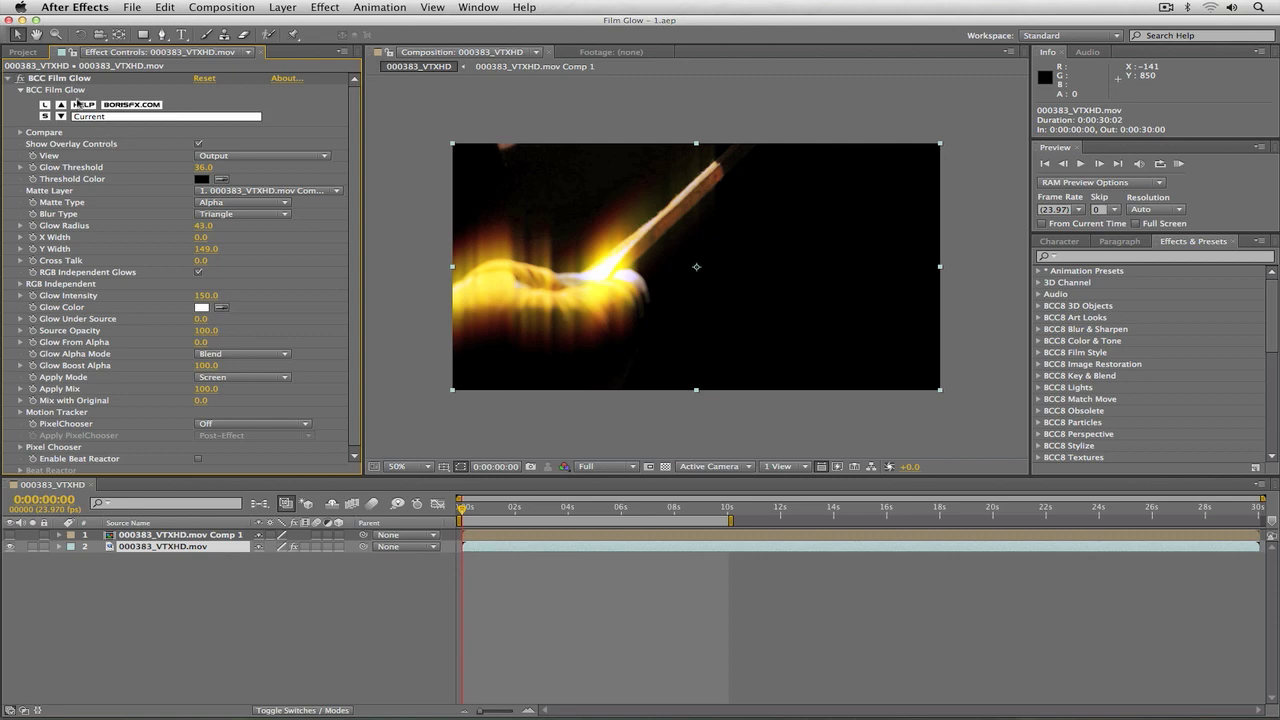
Select the BCC Film Glow effect and toggle Show Overlay Controls off, then back on.
click(70, 80)
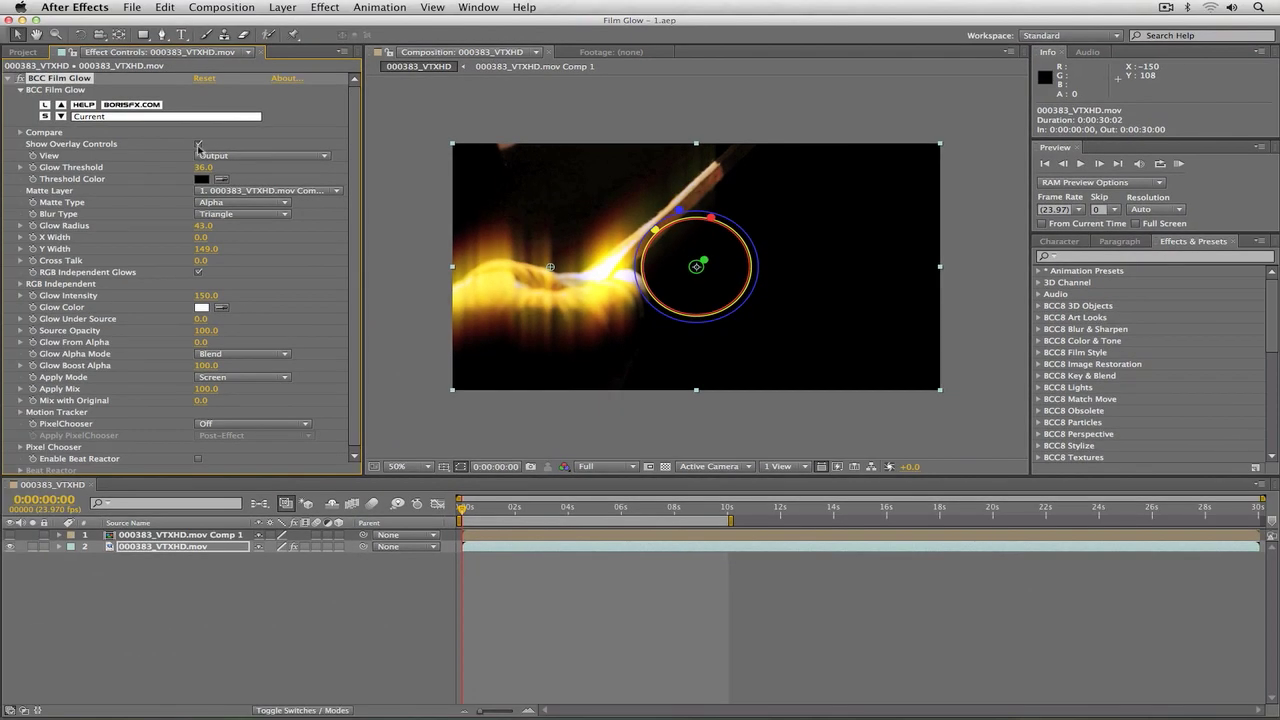
click(198, 145)
click(198, 145)
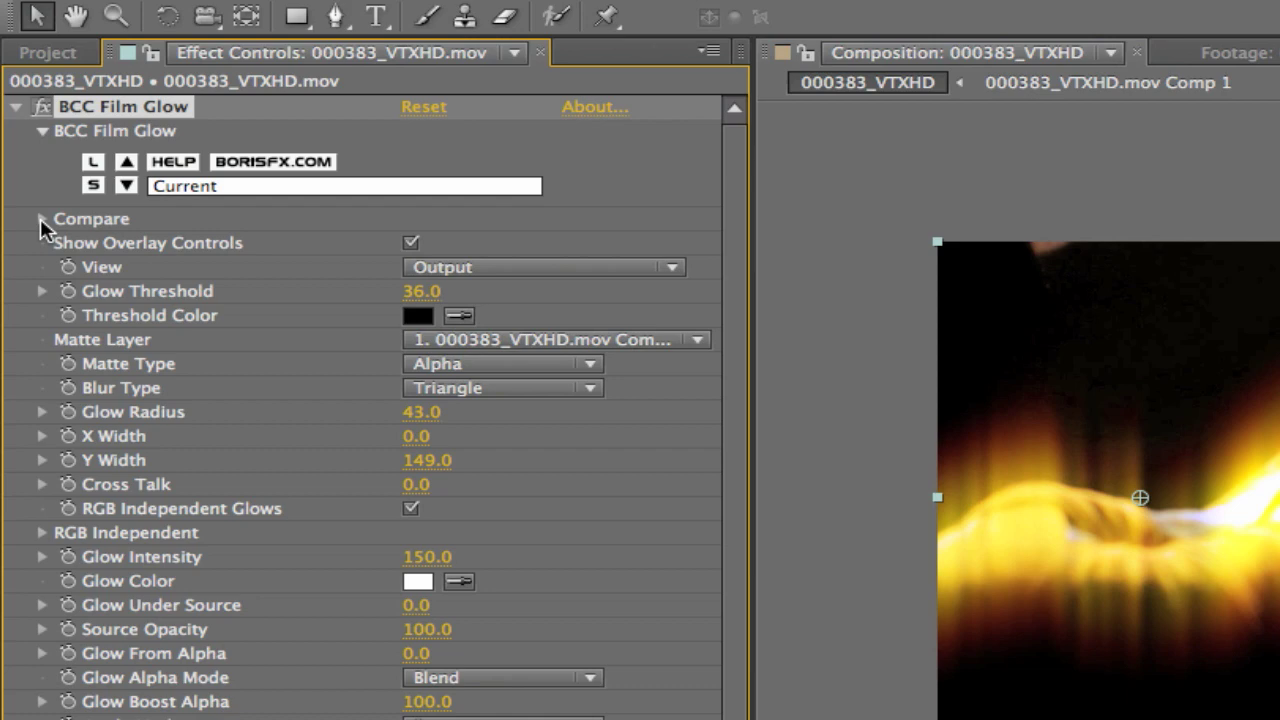
Set Film Glow's Compare Mode to Compare and shift the wipe split left in the slider and viewer.
click(41, 219)
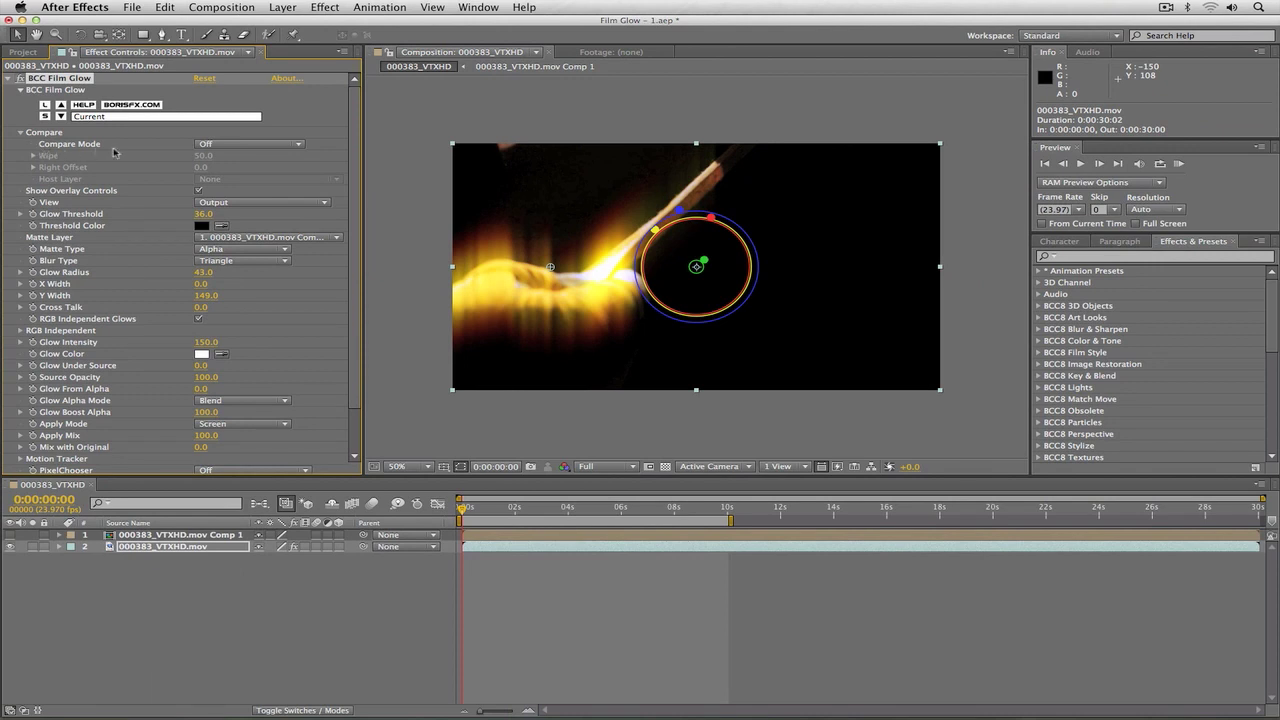
click(258, 144)
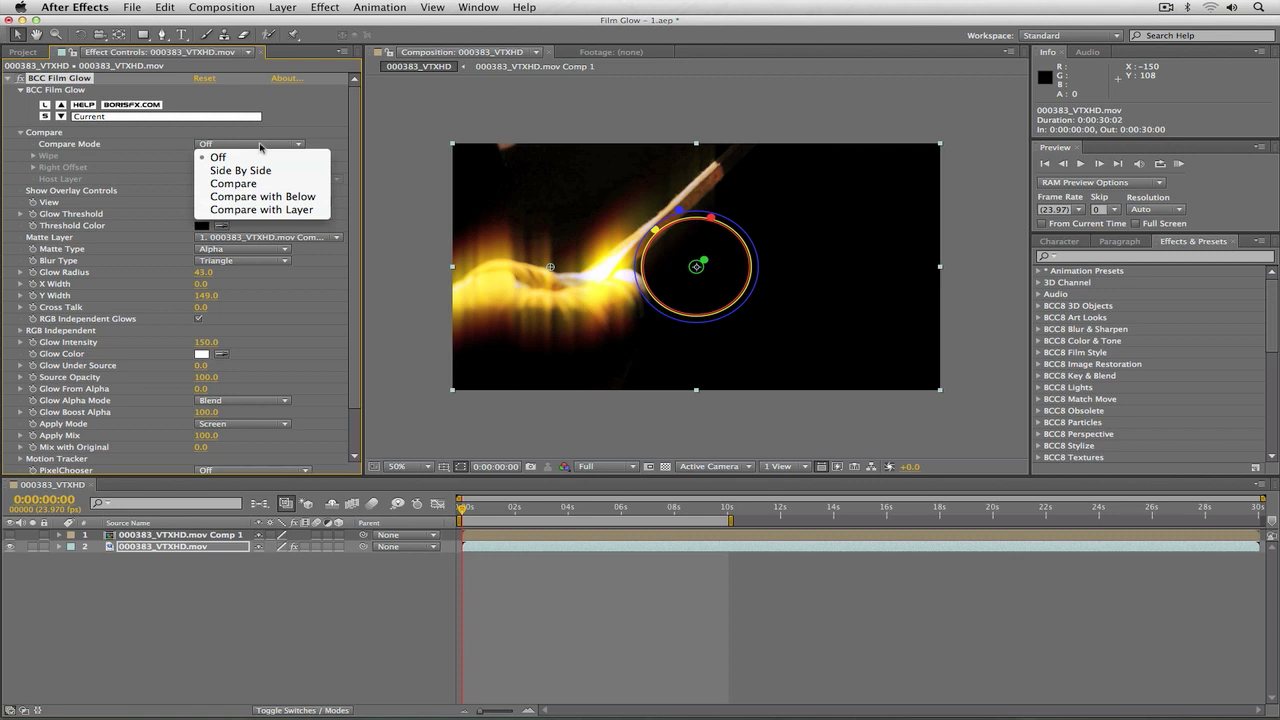
click(252, 183)
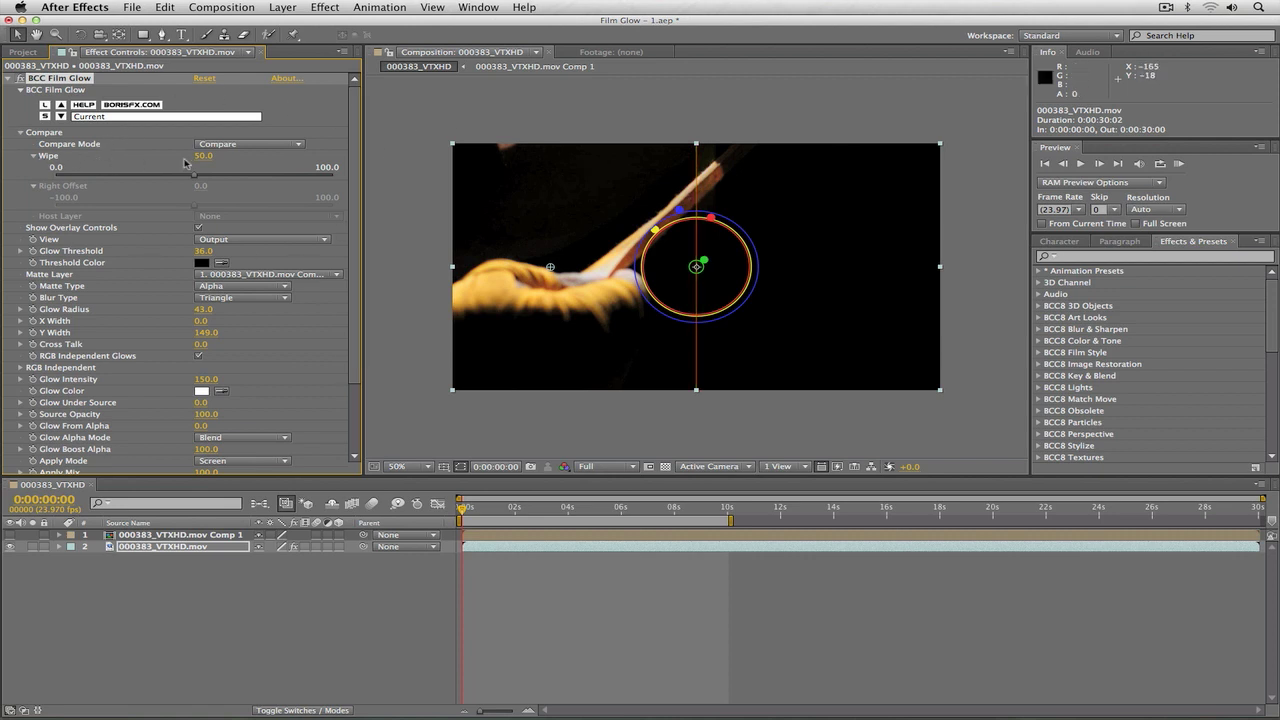
drag(195, 177, 127, 178)
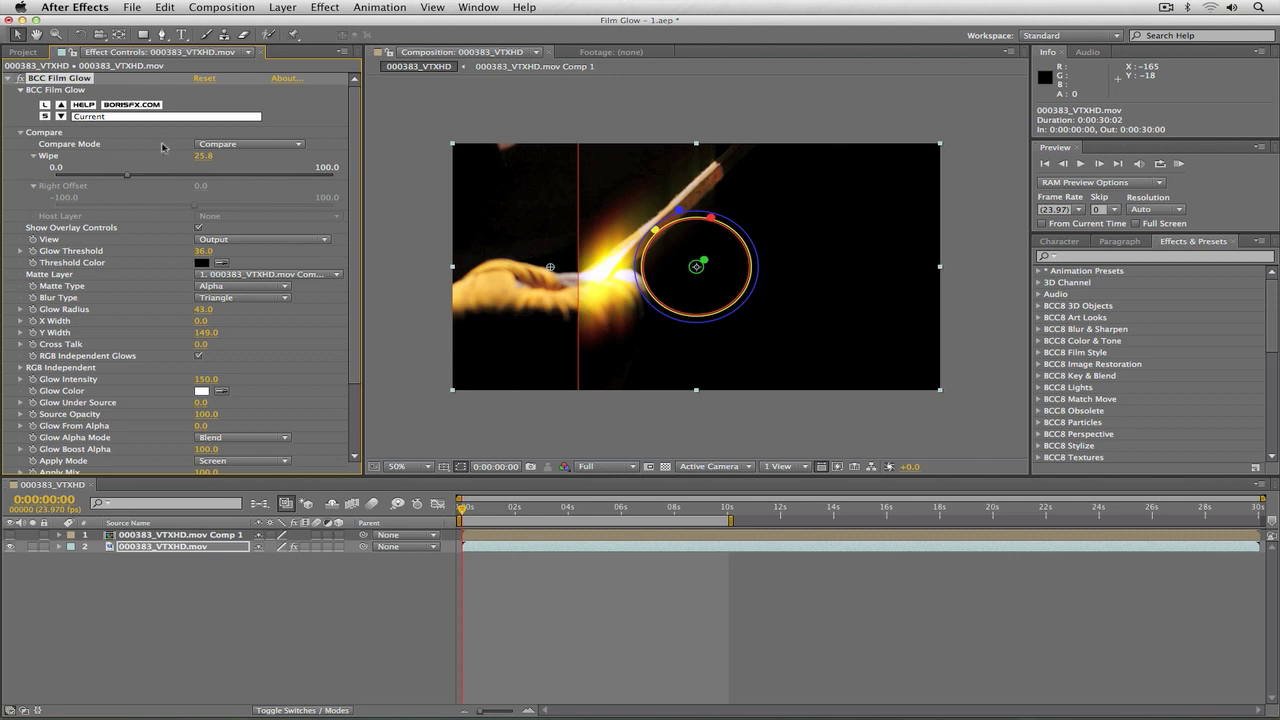
click(576, 232)
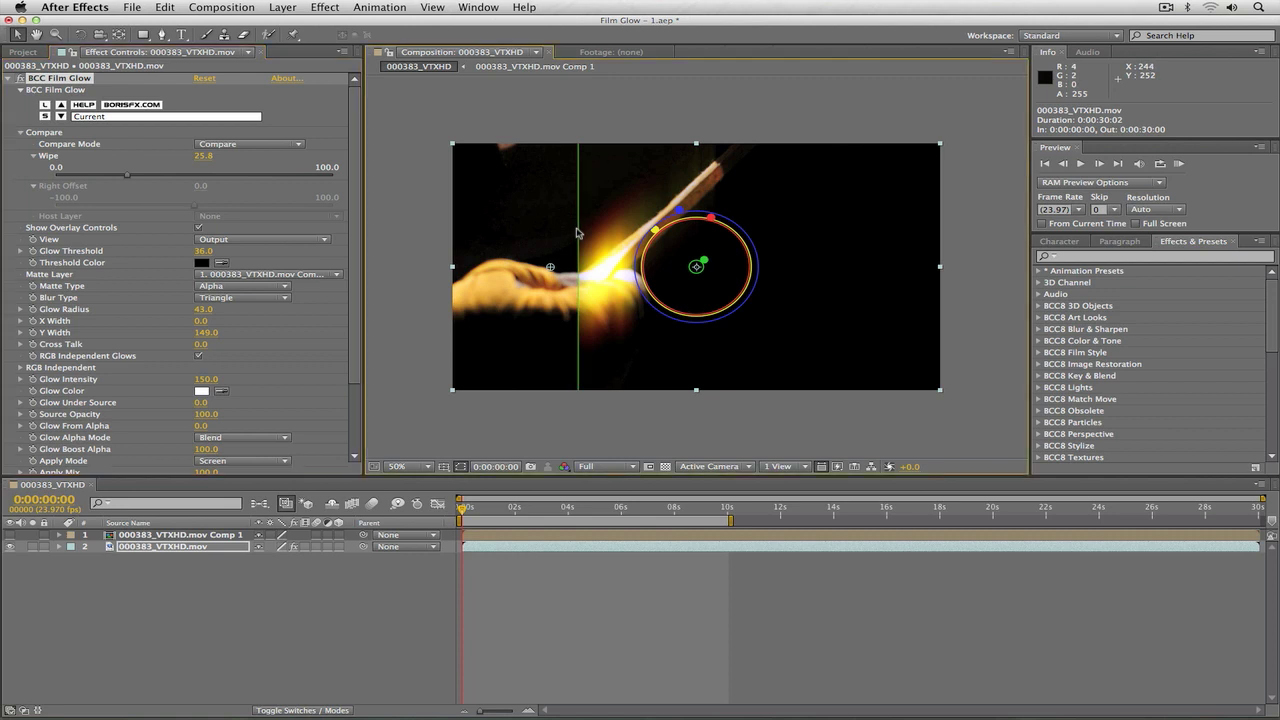
mouse_move(576, 232)
mouse_down()
mouse_move(614, 233)
mouse_move(521, 239)
mouse_move(616, 240)
mouse_move(535, 241)
mouse_move(598, 244)
mouse_up()
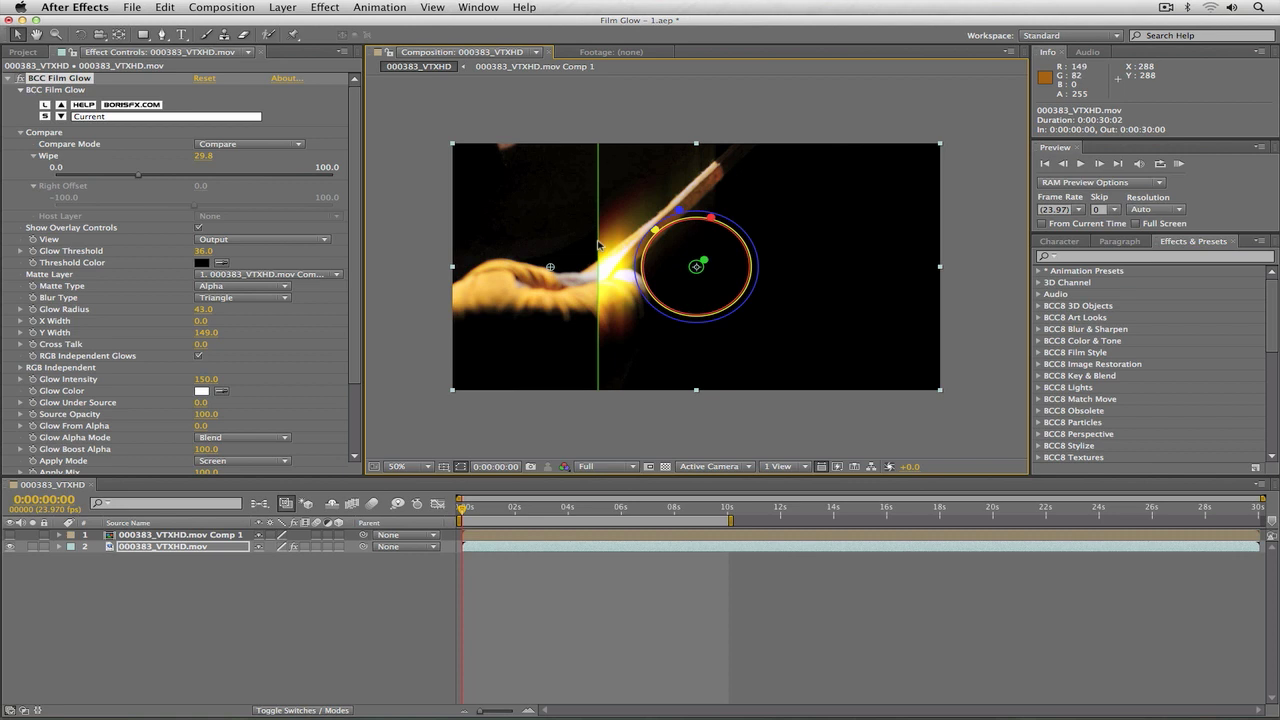
Deselect the layer to view the clean split, then set Compare Mode back to Off.
click(196, 590)
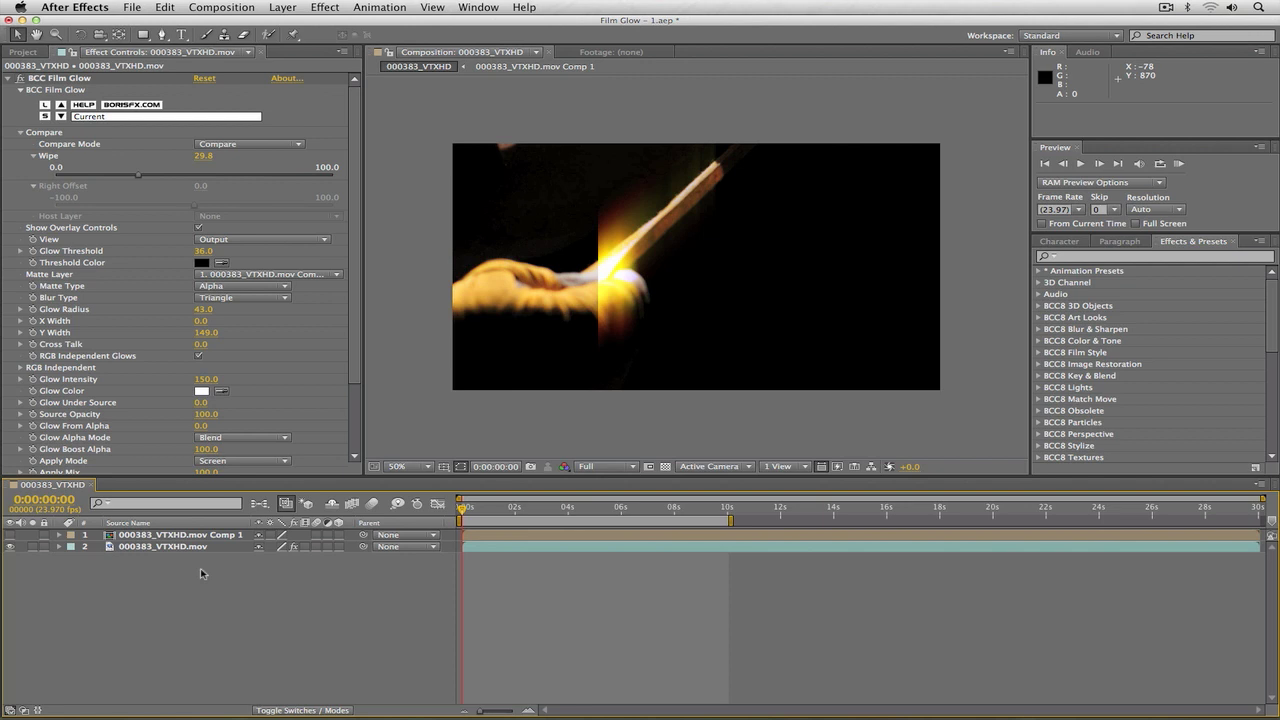
click(271, 146)
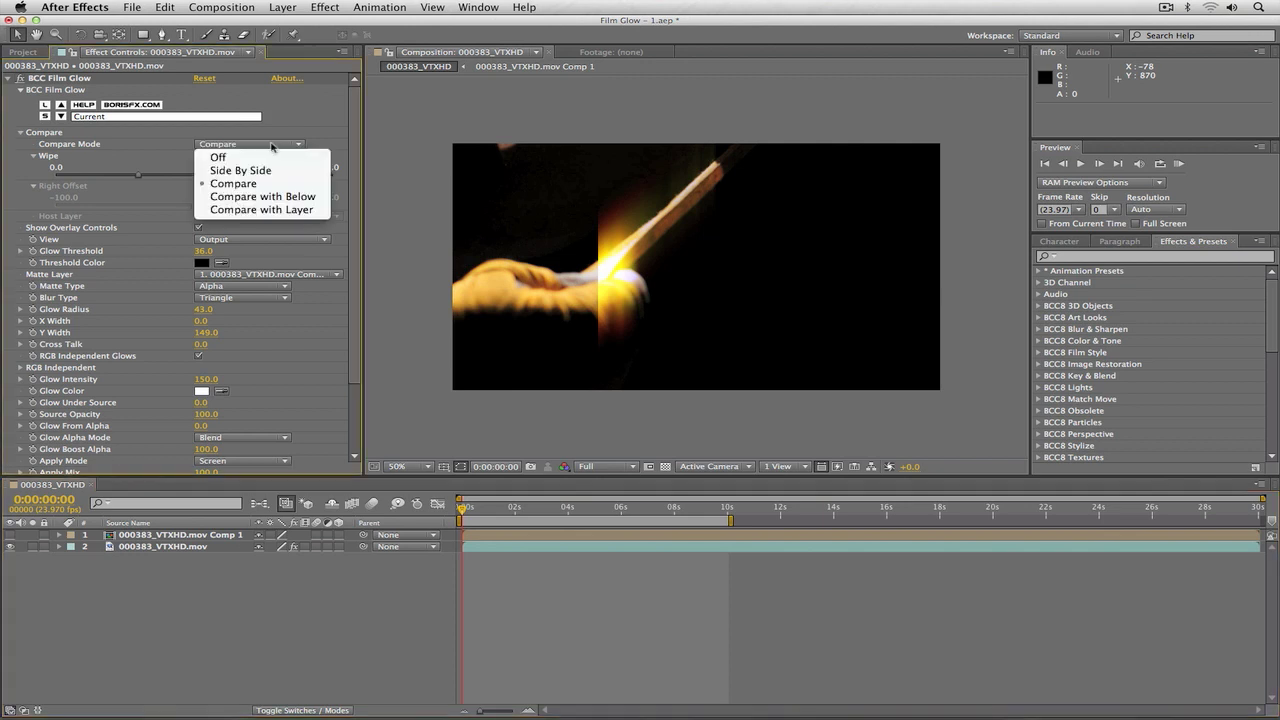
click(268, 157)
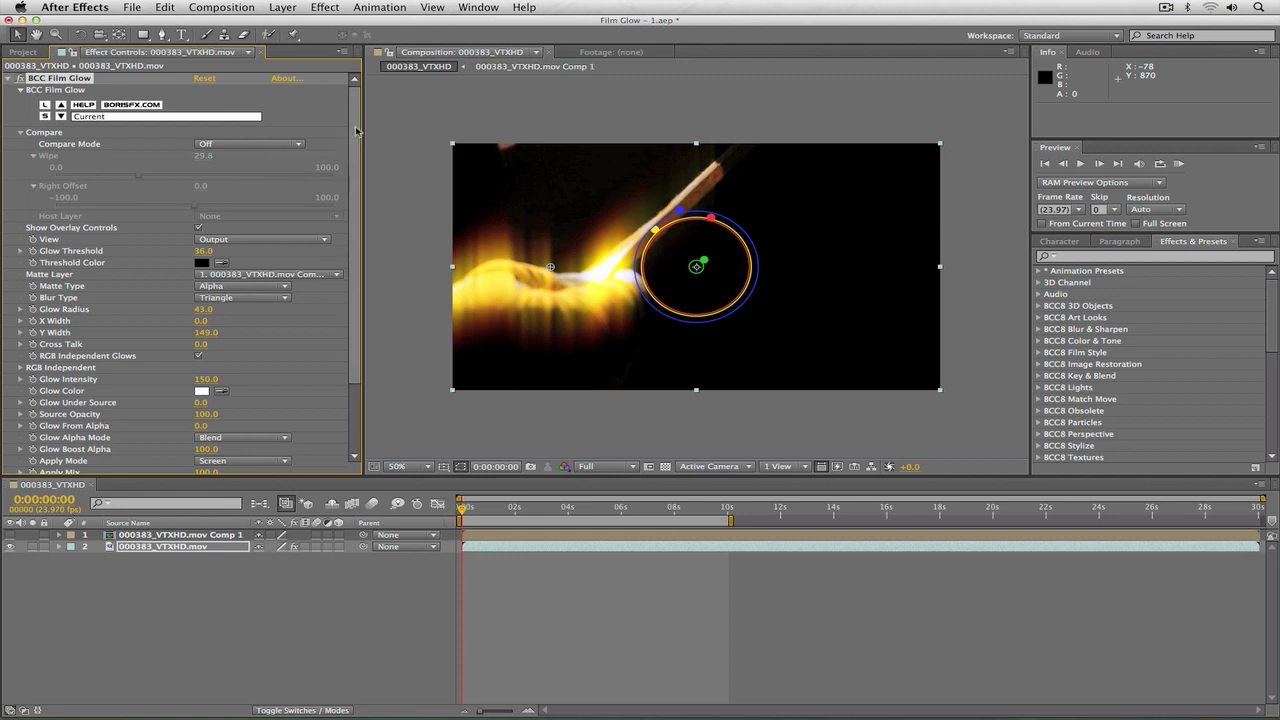
drag(358, 130, 358, 206)
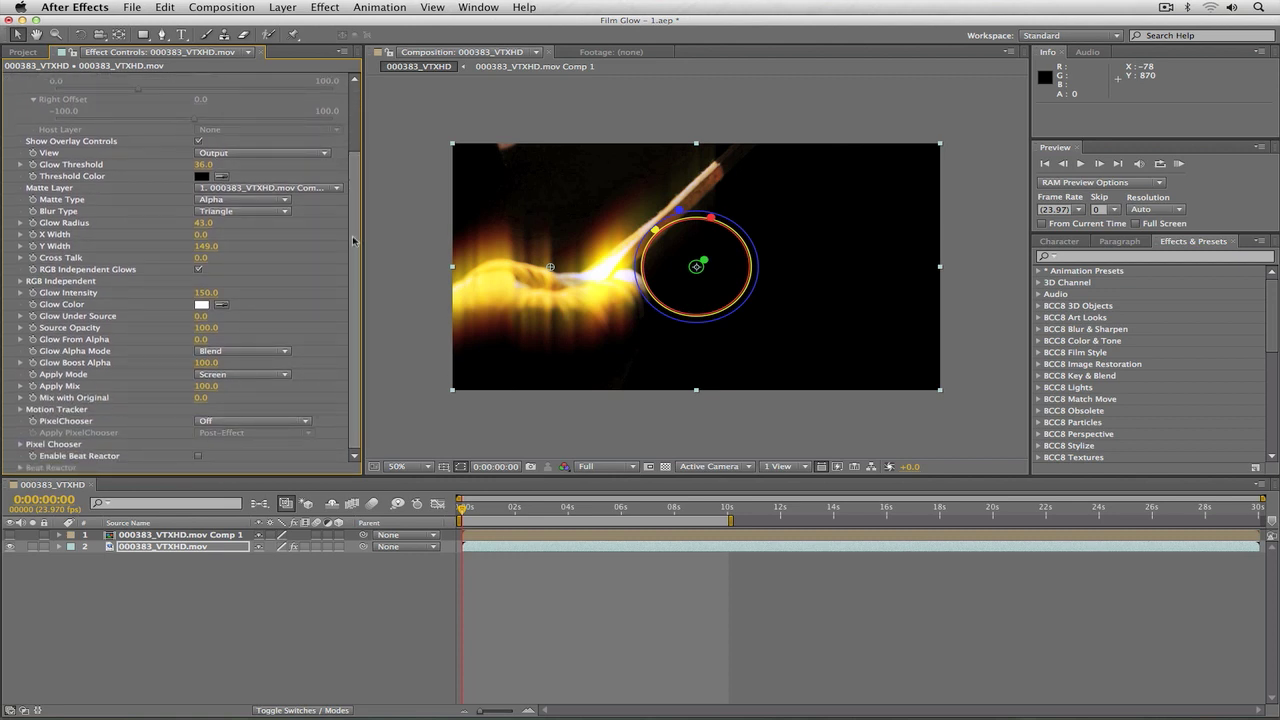
click(20, 409)
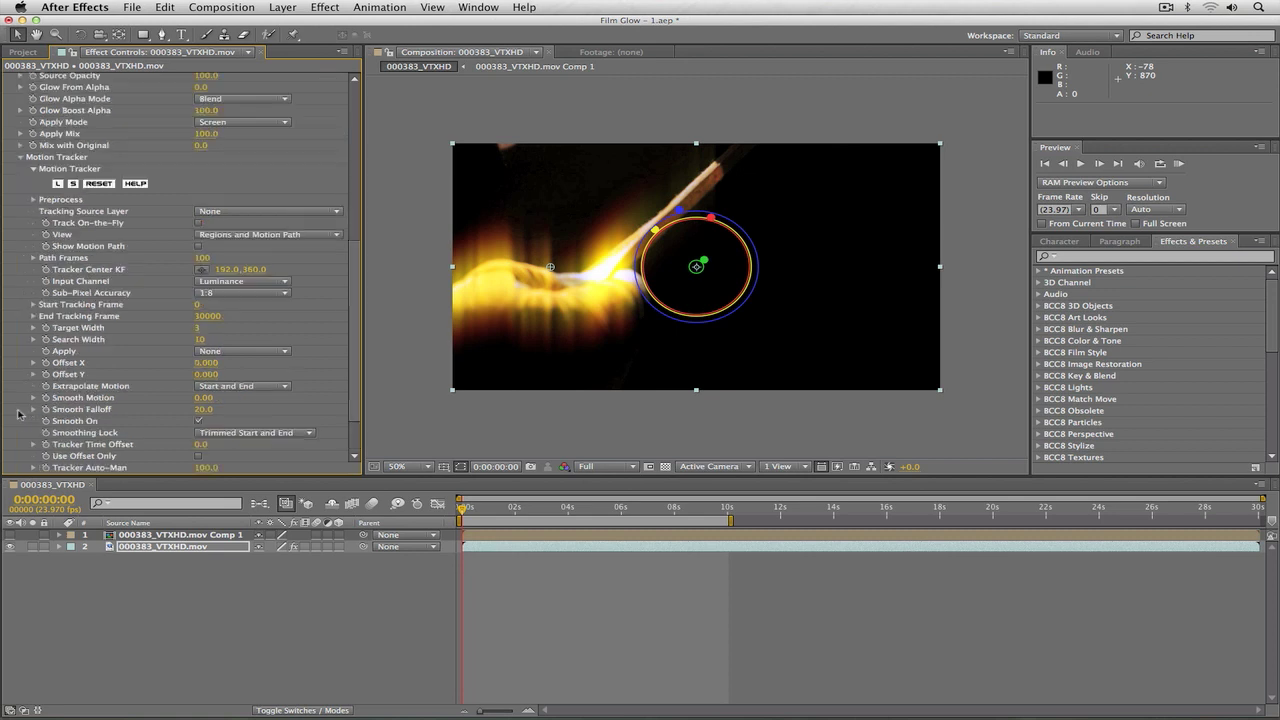
scroll(350, 295, down, 3)
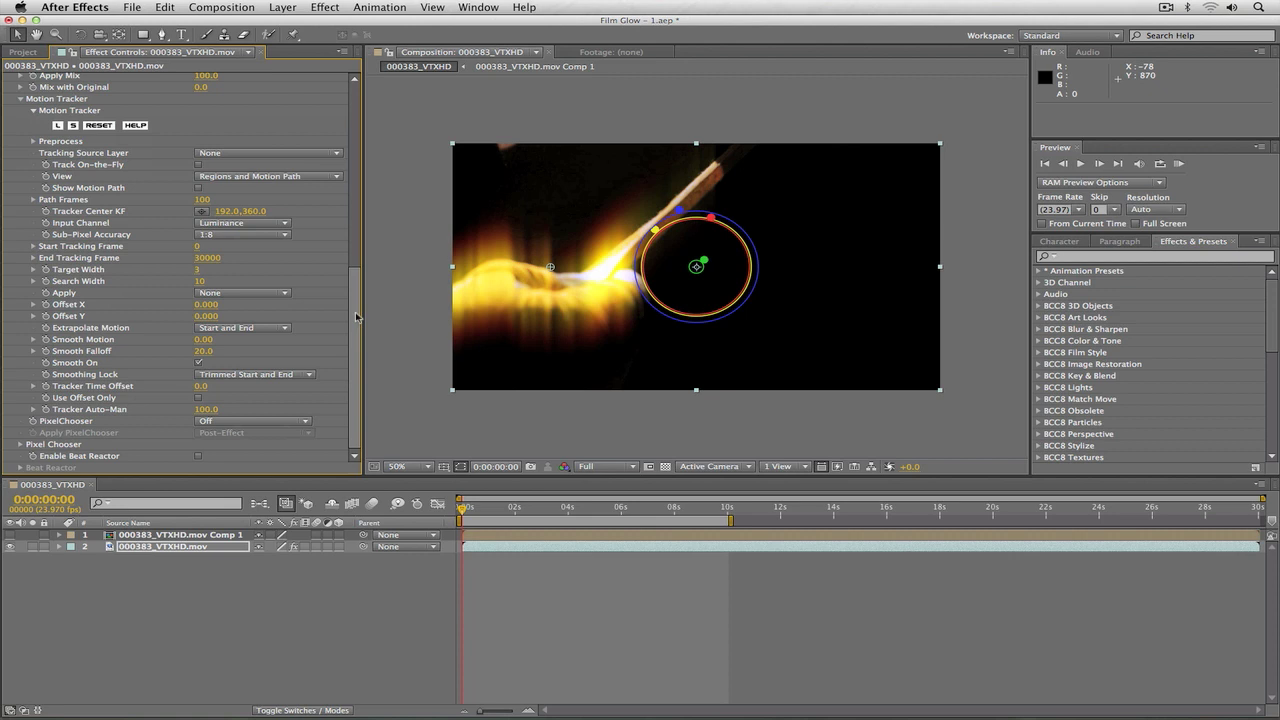
click(21, 99)
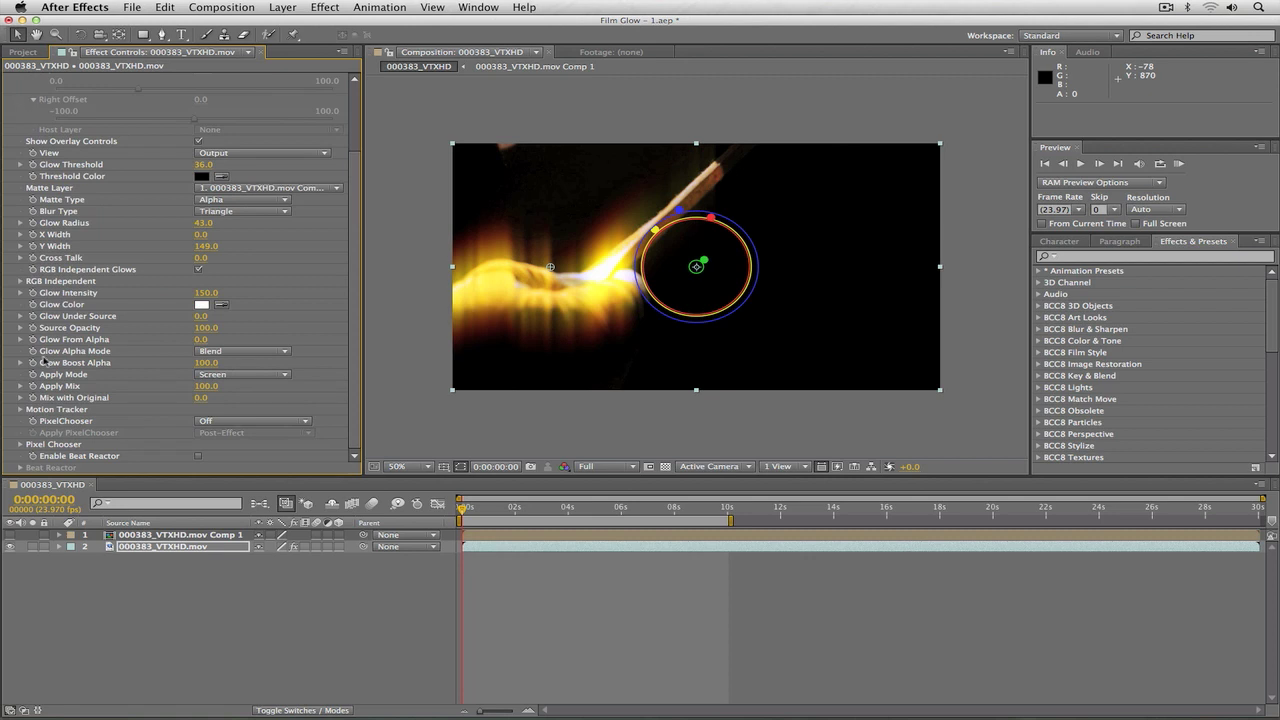
click(19, 446)
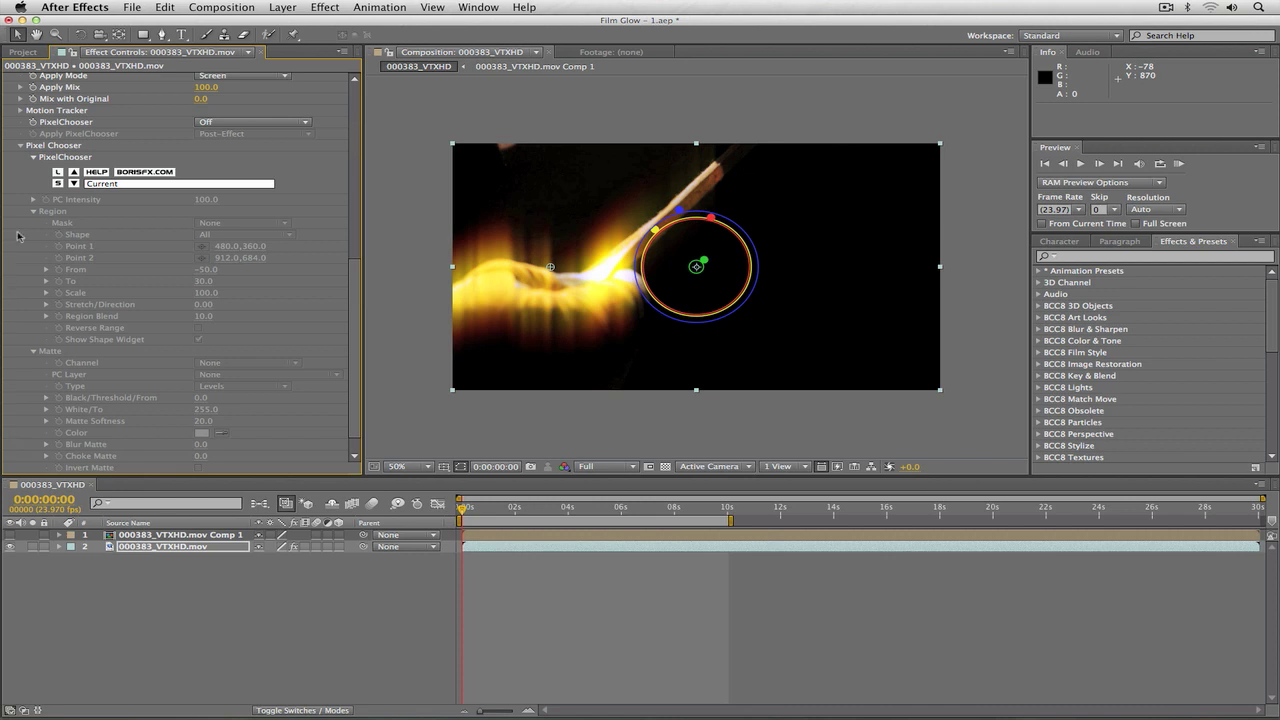
click(20, 146)
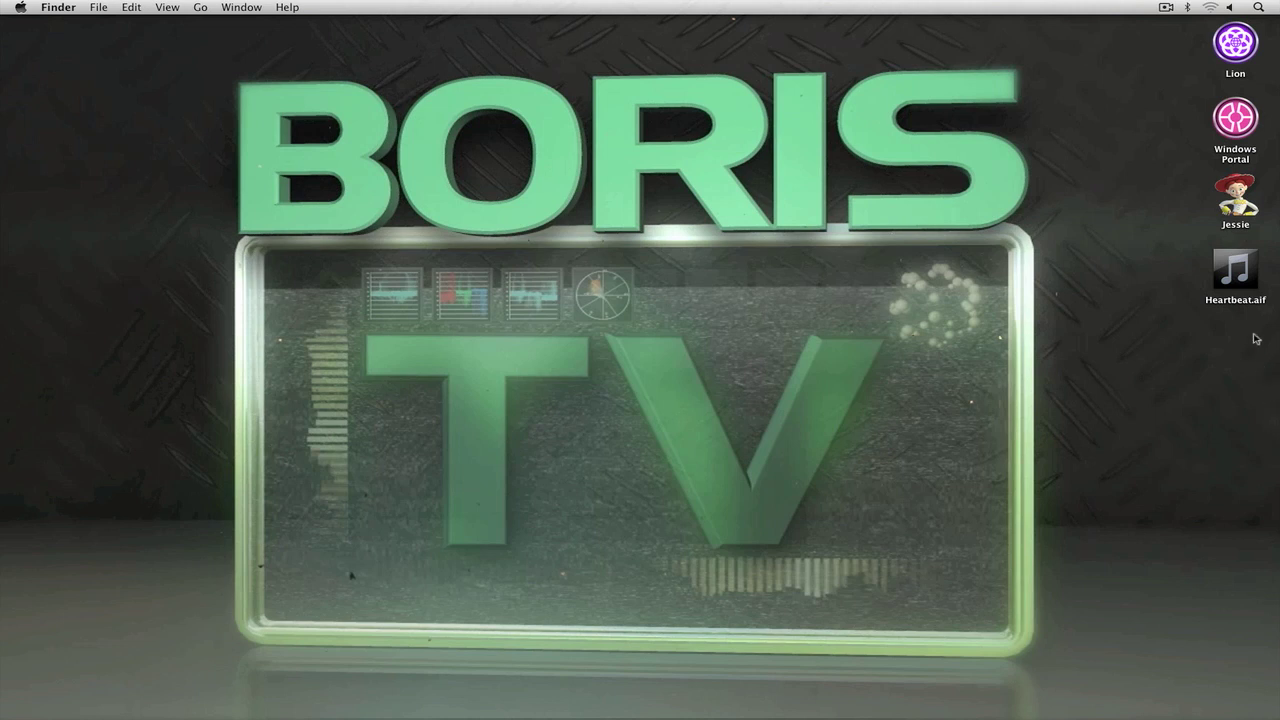
Quick Look Heartbeat.aif on the desktop, return to After Effects, and check Enable Beat Reactor.
click(1236, 268)
key(space)
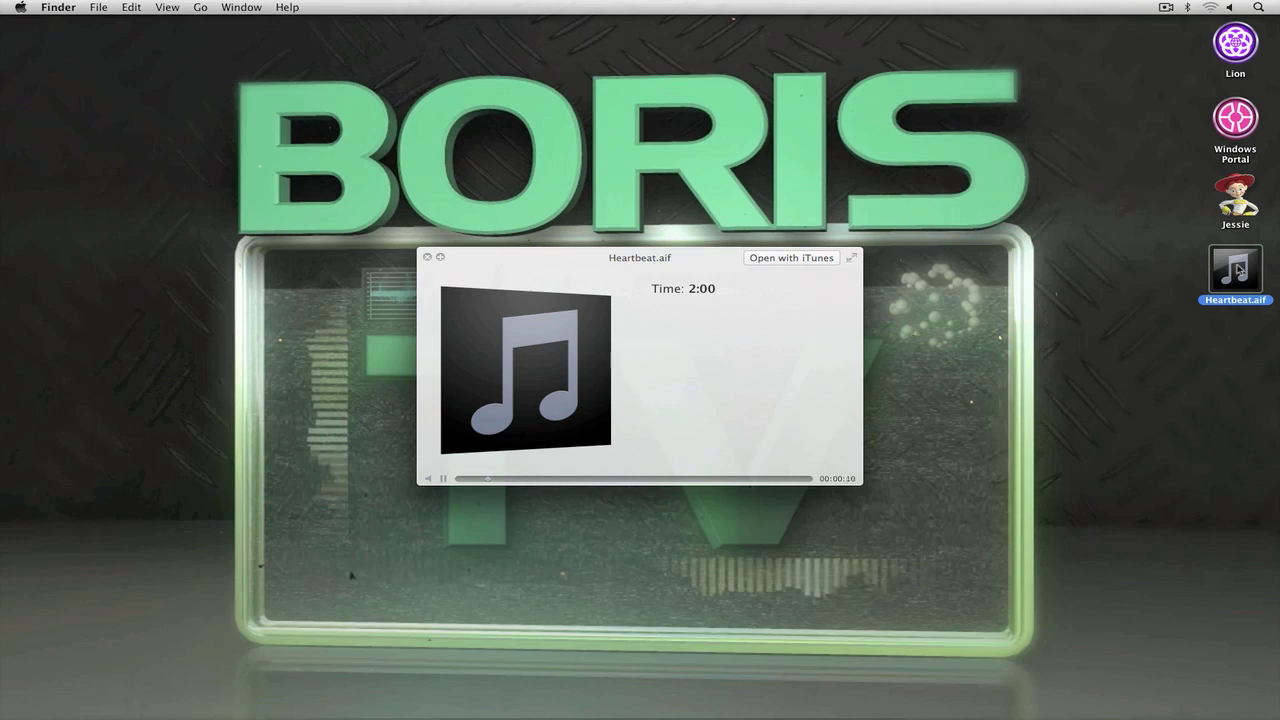
key(space)
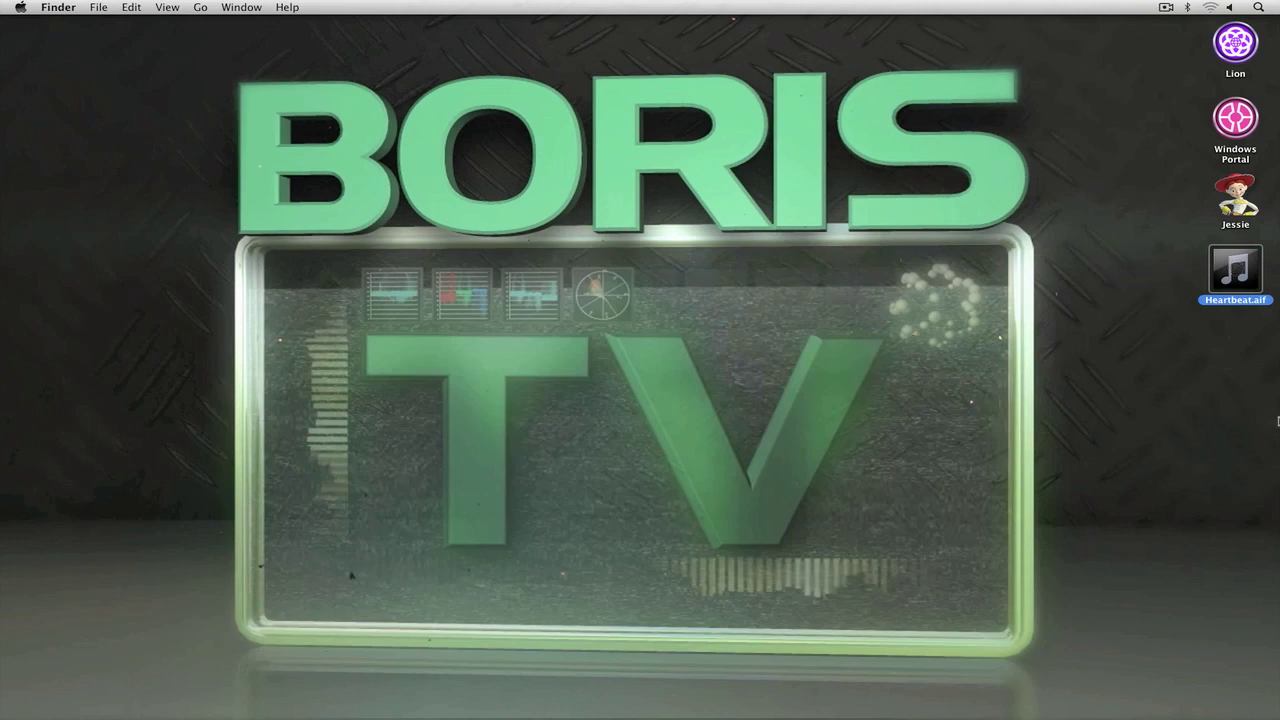
key(super+Tab)
key(super+Tab)
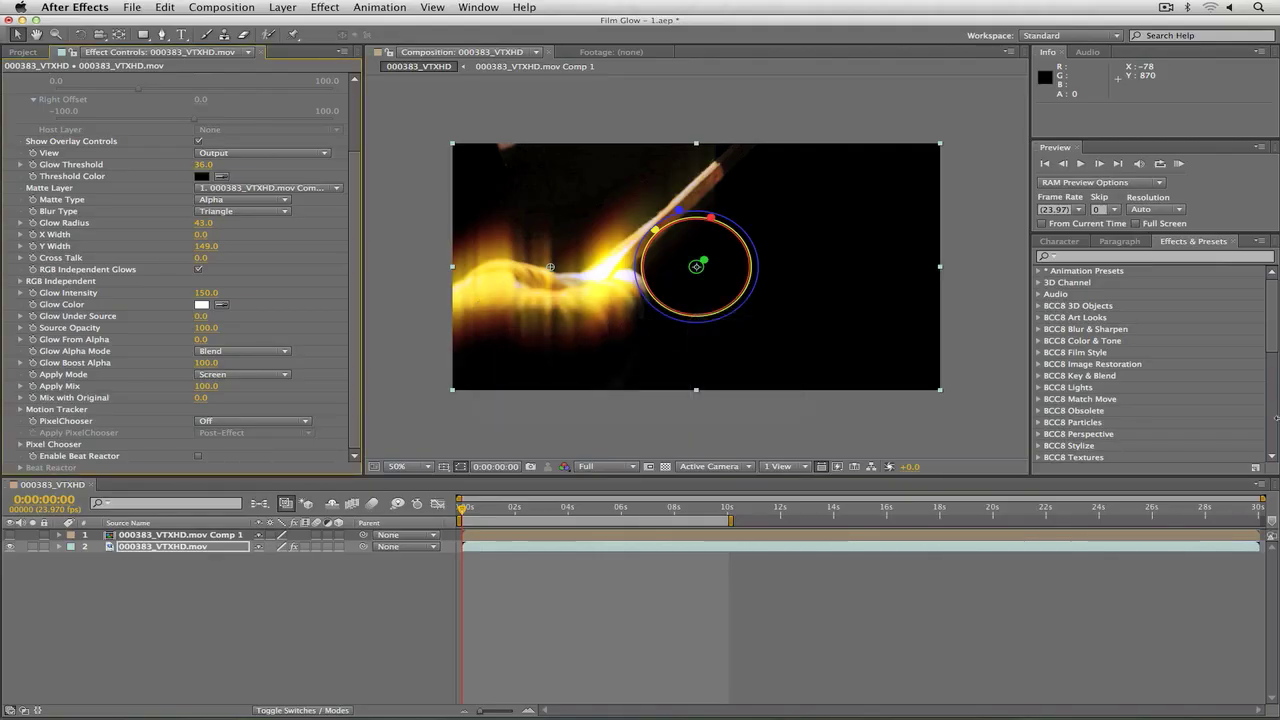
click(199, 456)
Expand the Beat Reactor settings, then return to the Project panel's item list.
click(20, 468)
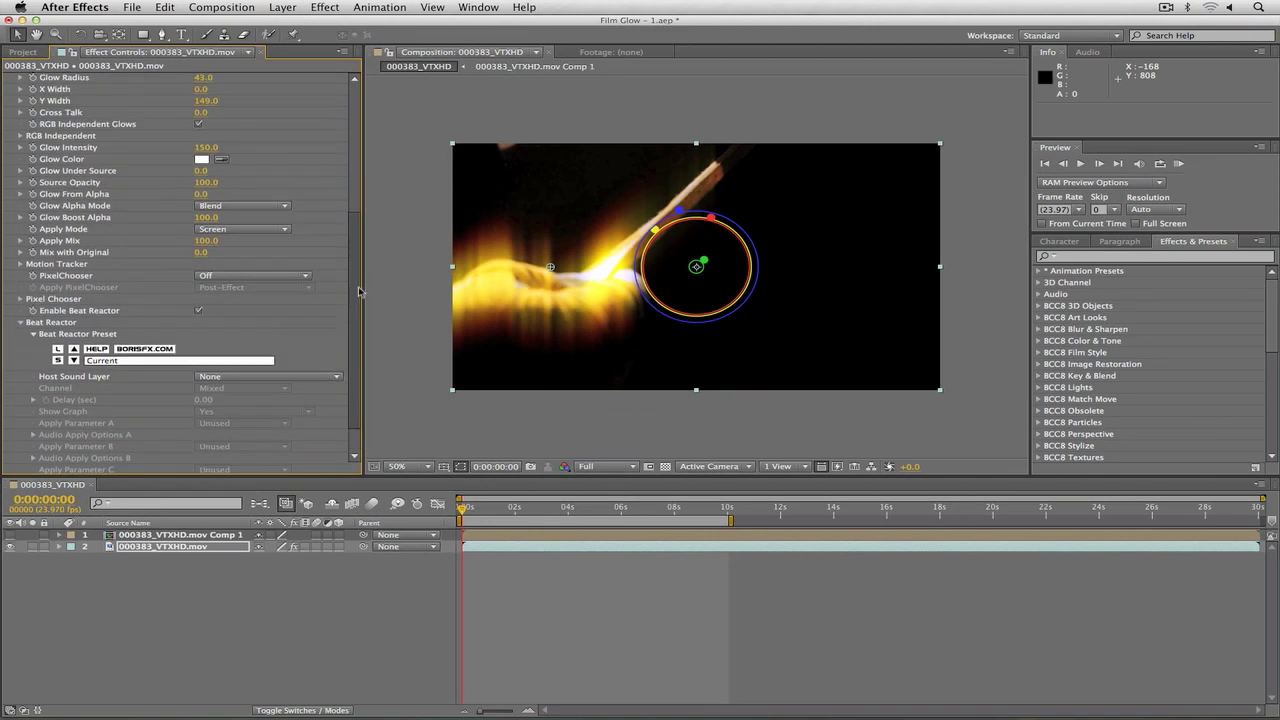
scroll(358, 290, up, 10)
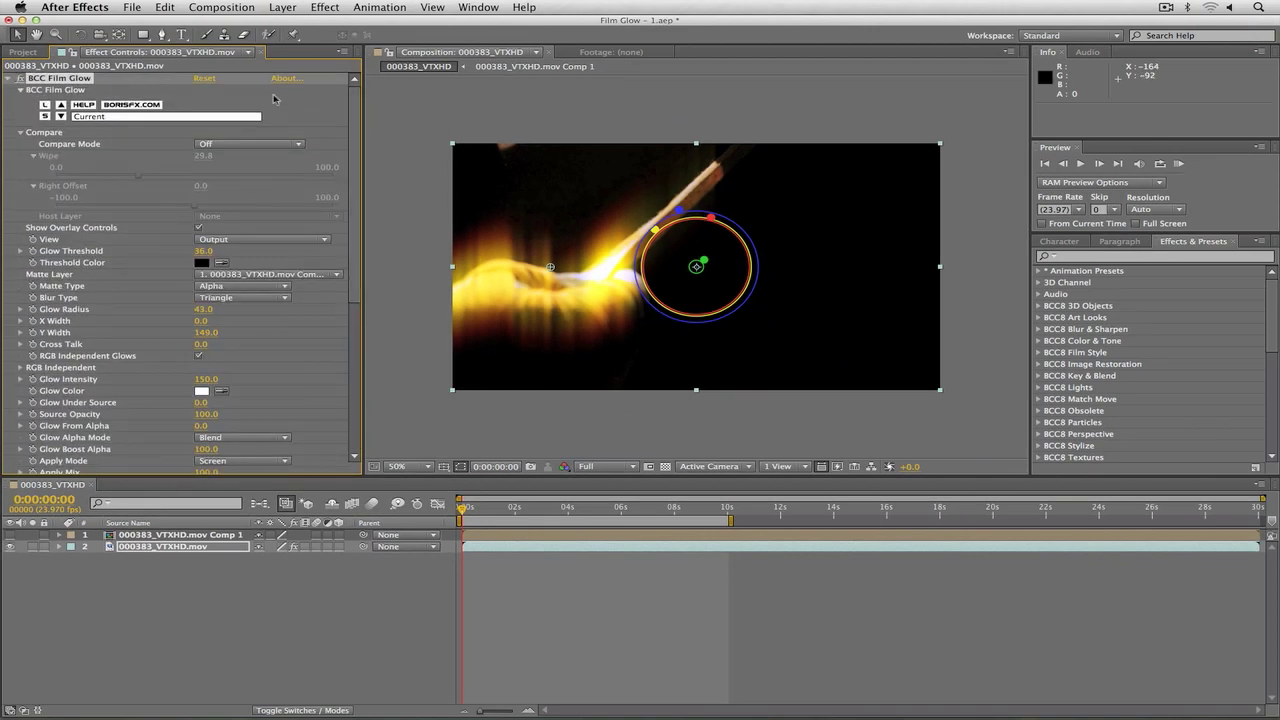
click(22, 51)
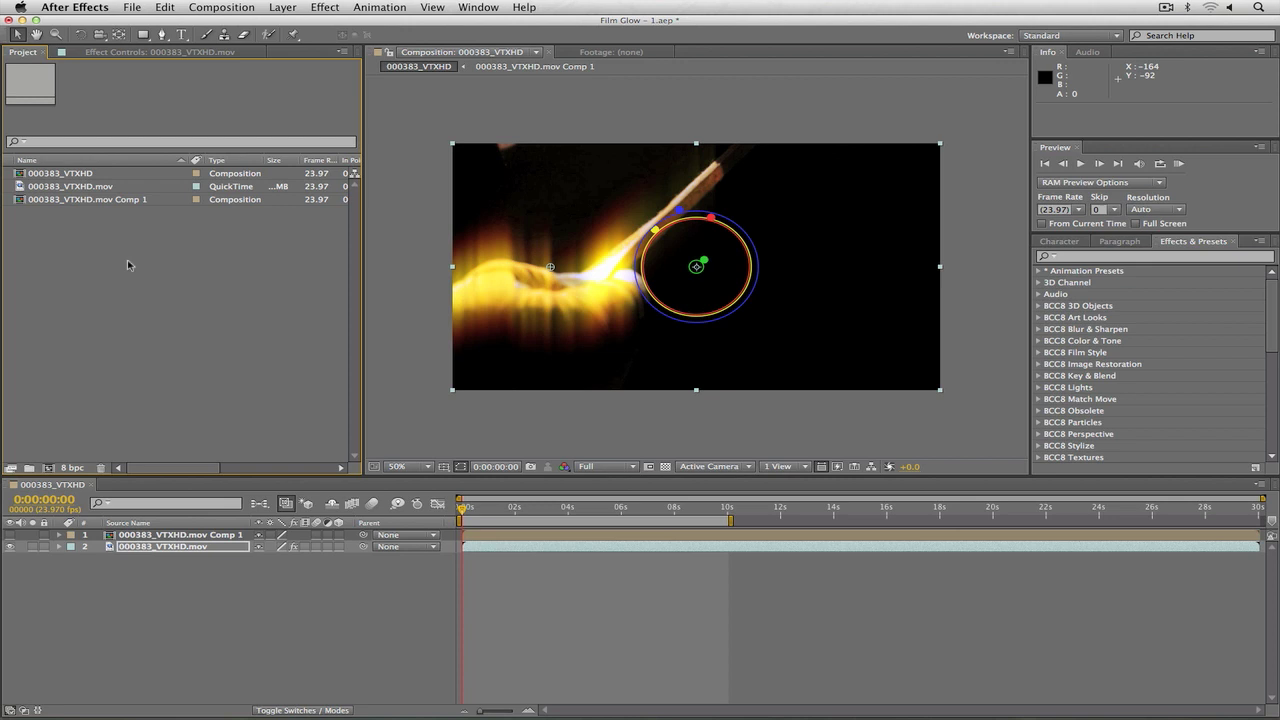
Import the Heartbeat.aif audio file into the project.
double_click(127, 259)
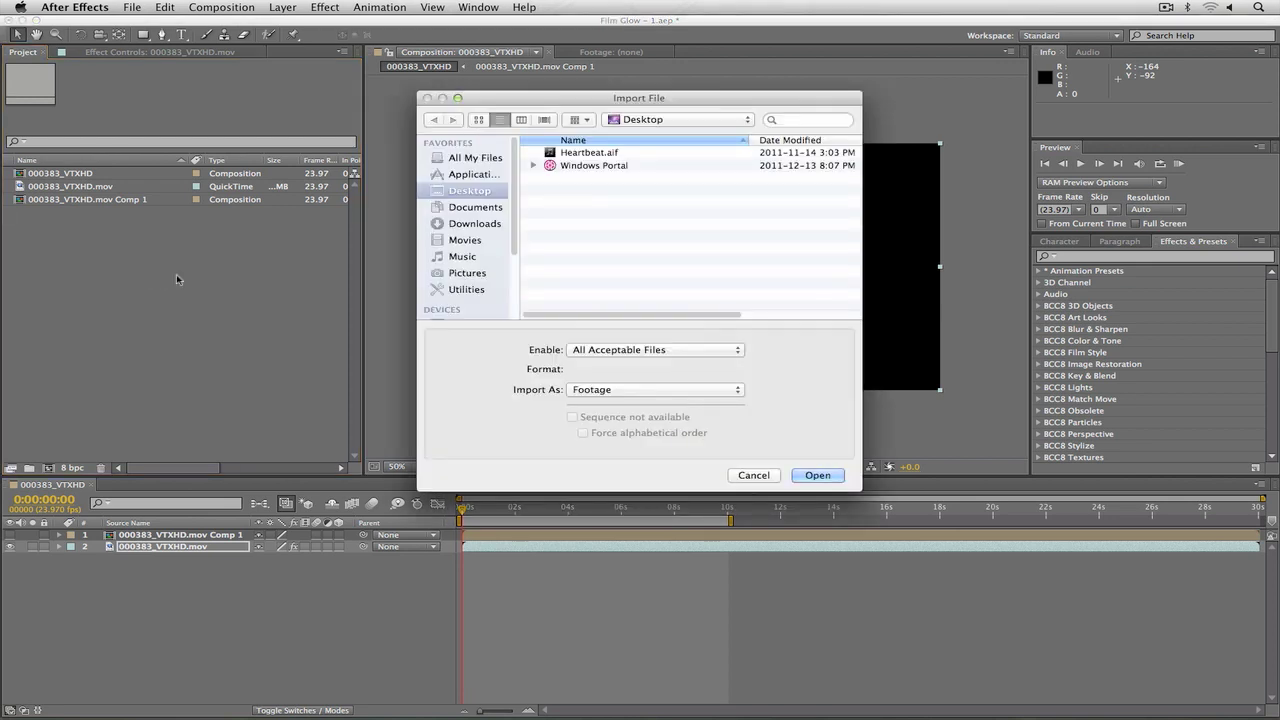
click(570, 154)
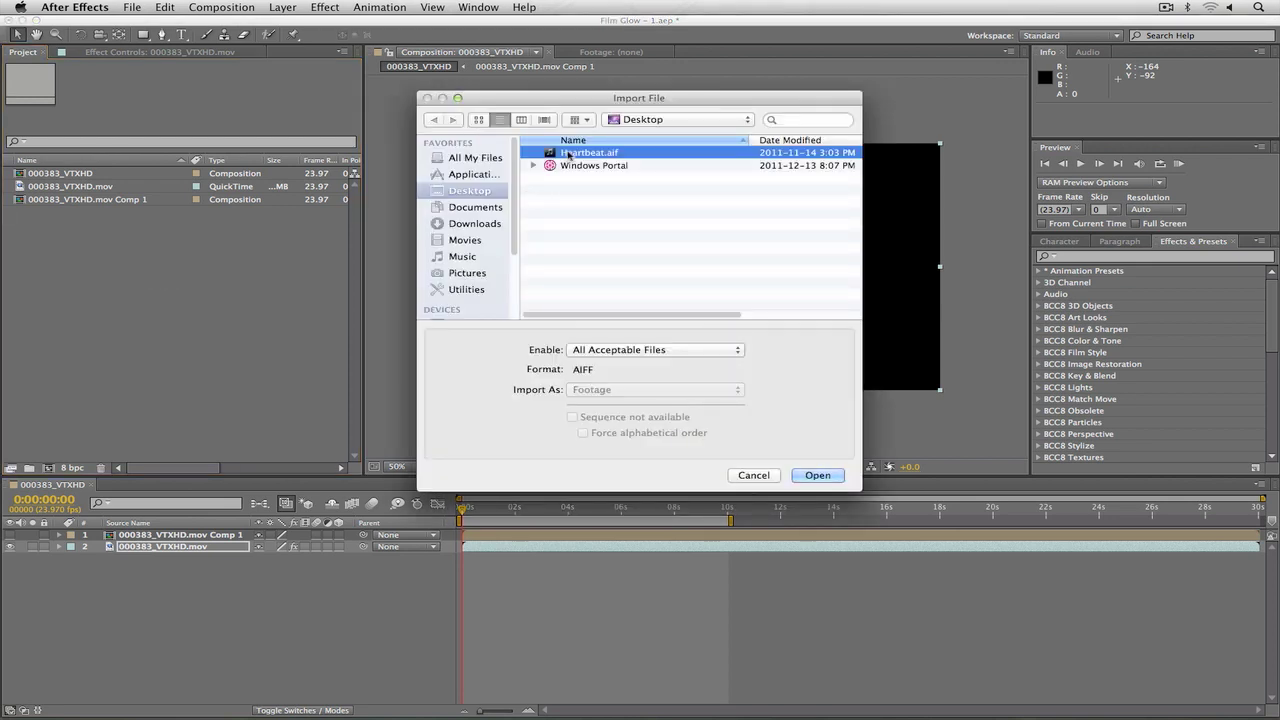
click(810, 475)
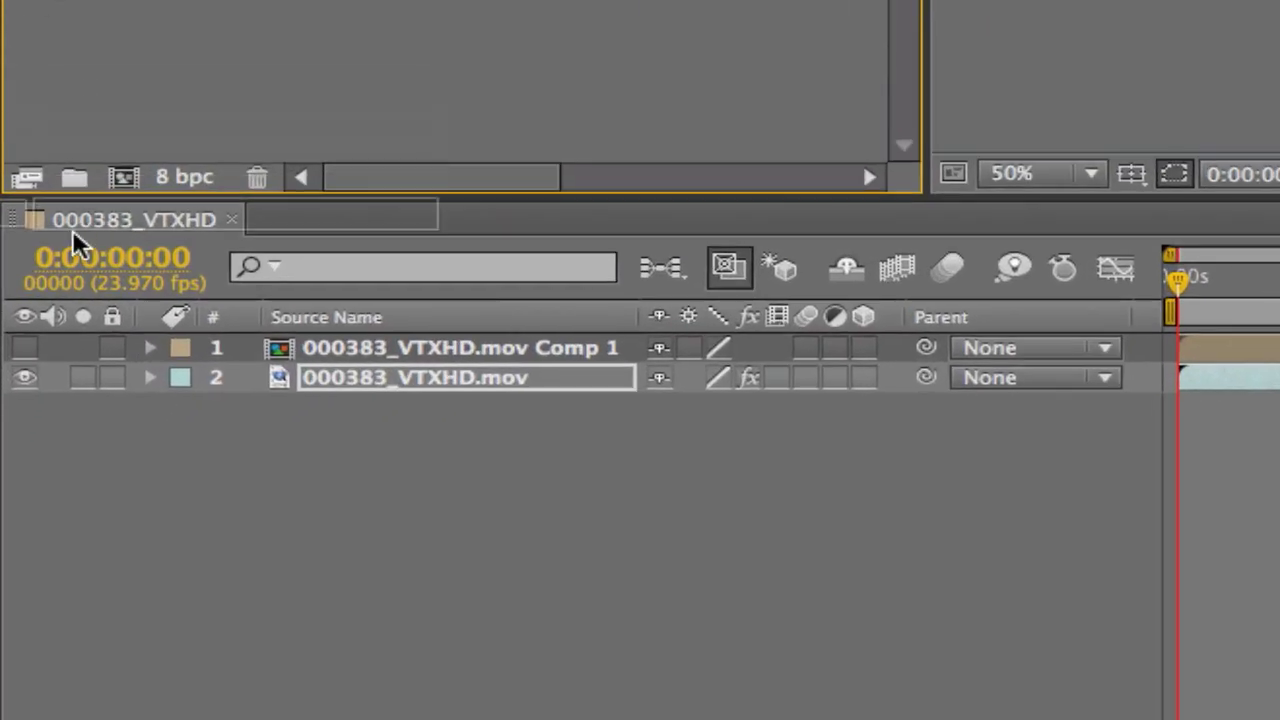
Add Heartbeat.aif to the composition and set Beat Reactor's Host Sound Layer to 3. Heartbeat.aif.
drag(78, 245, 60, 434)
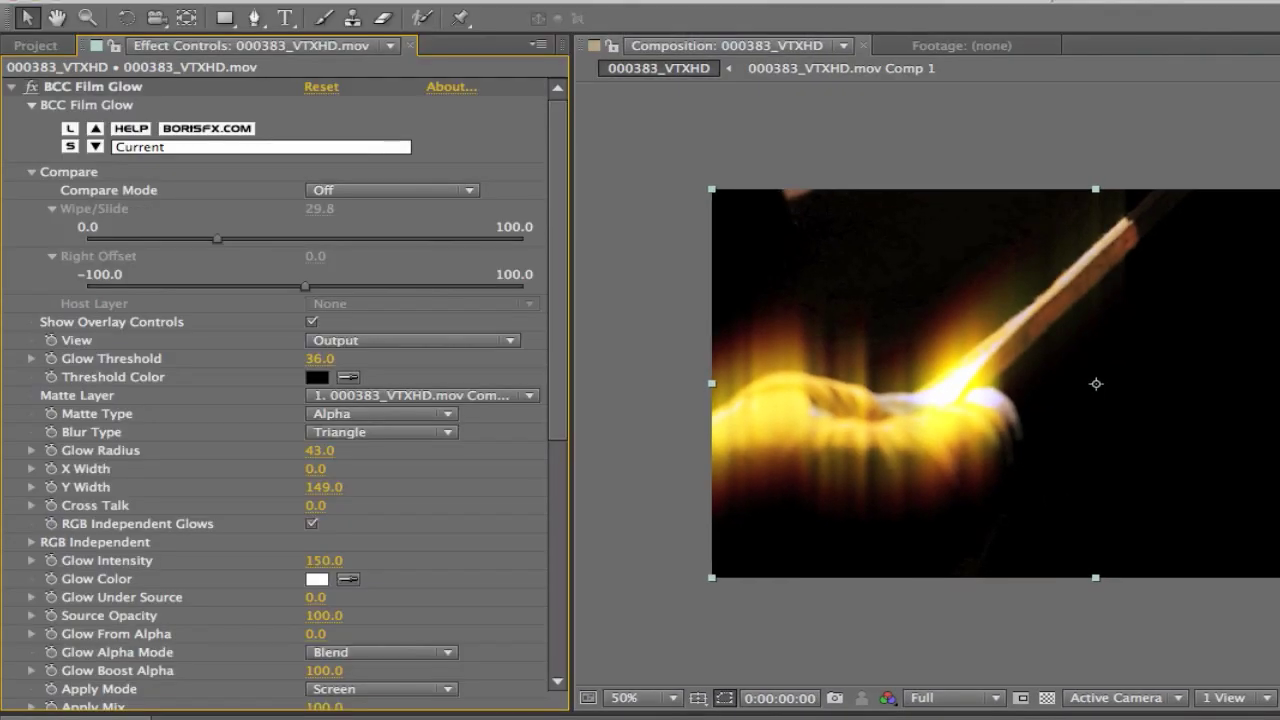
drag(558, 398, 560, 672)
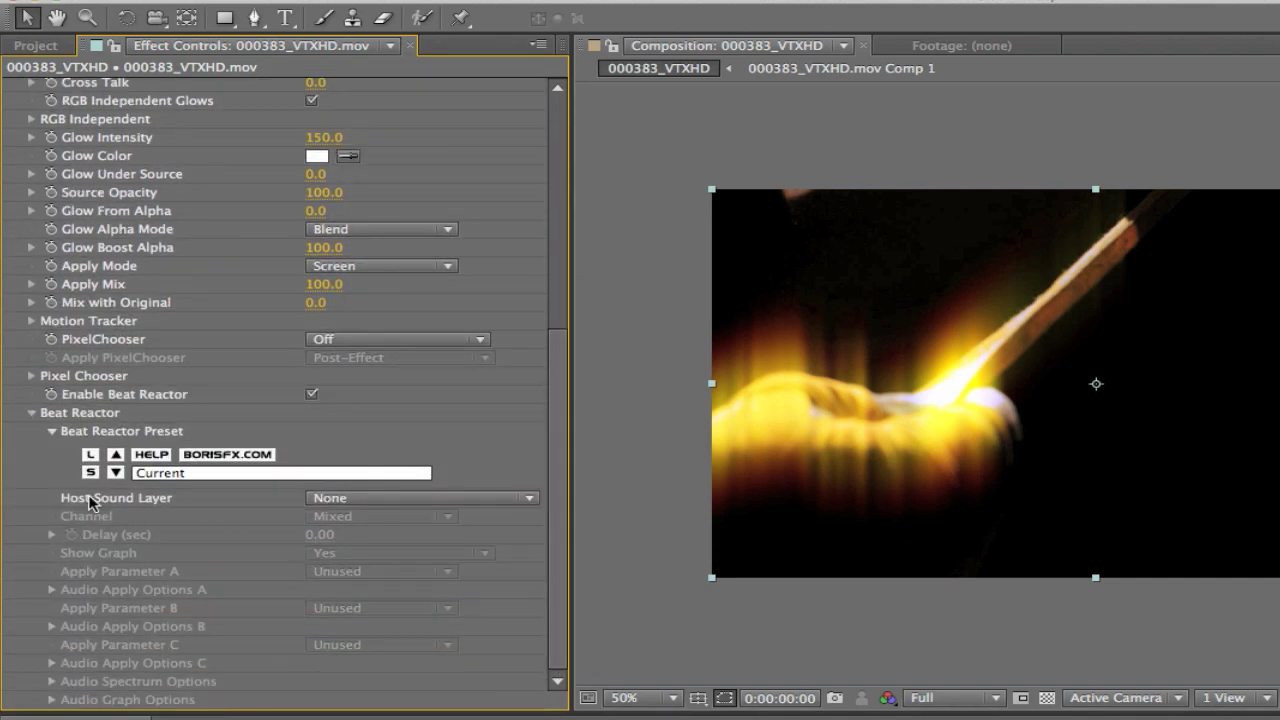
click(356, 503)
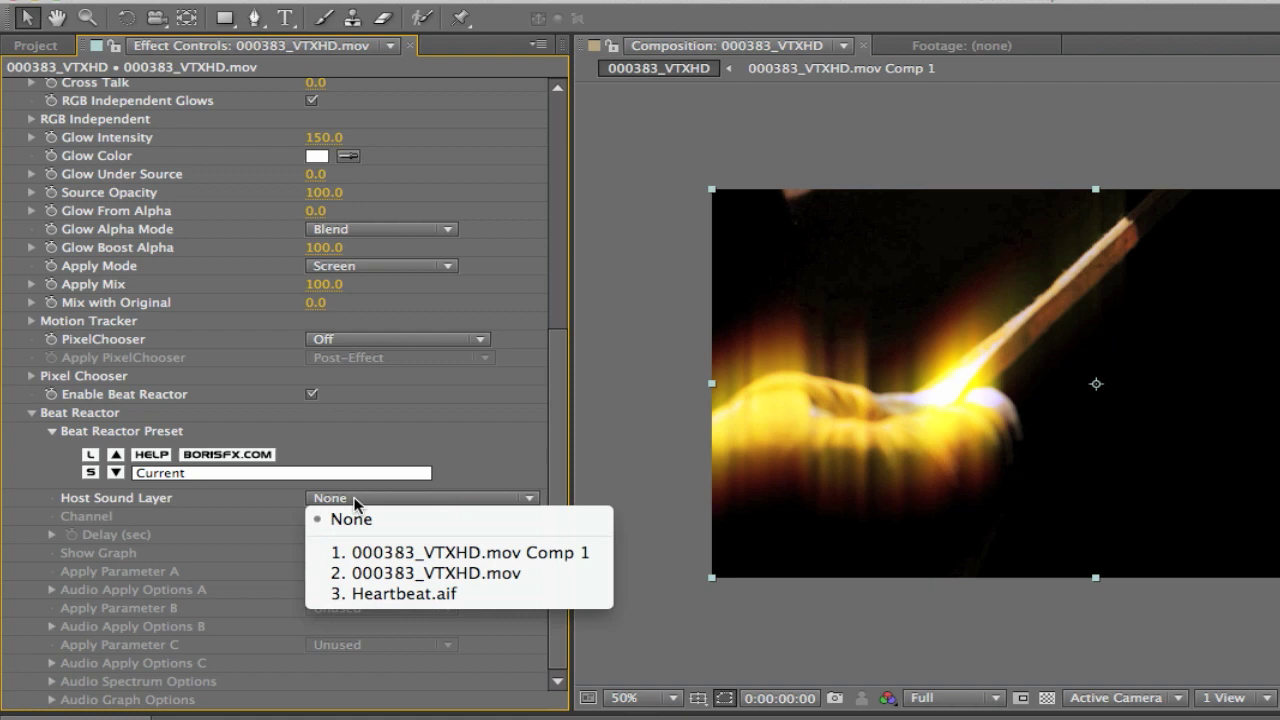
click(378, 594)
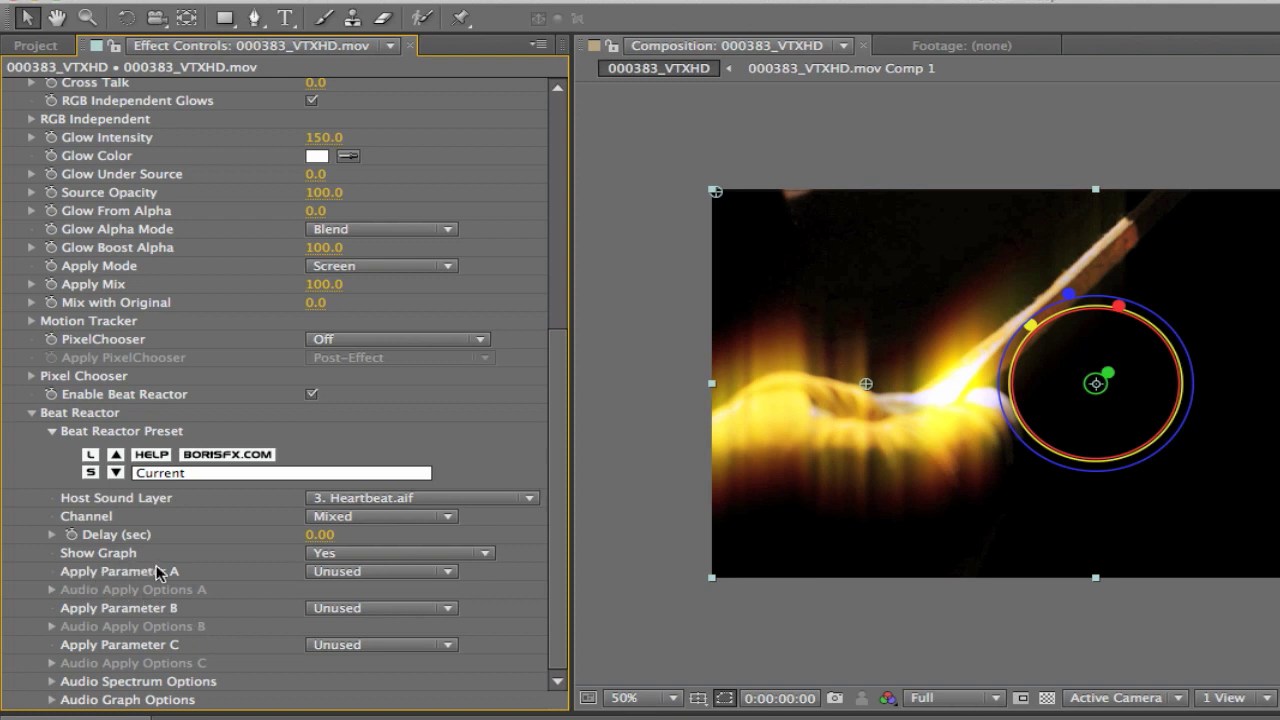
Set Beat Reactor's Apply Parameter A to Glow Threshold.
click(415, 572)
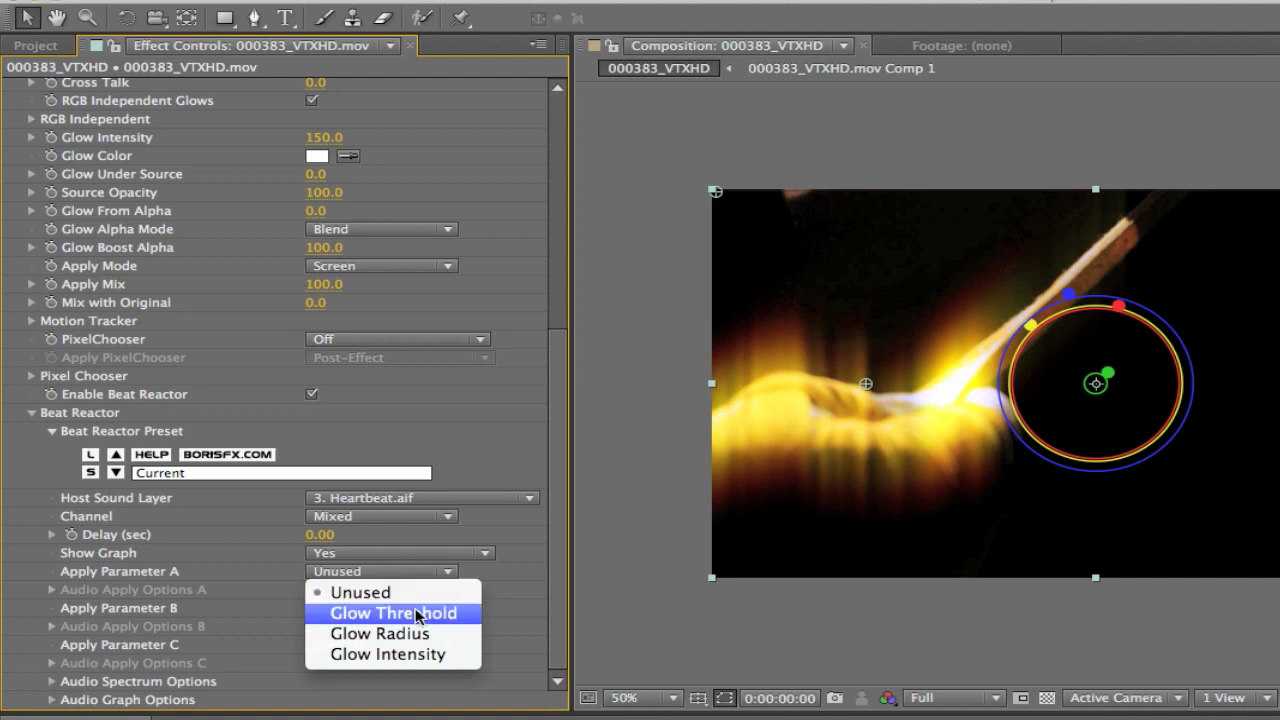
click(418, 614)
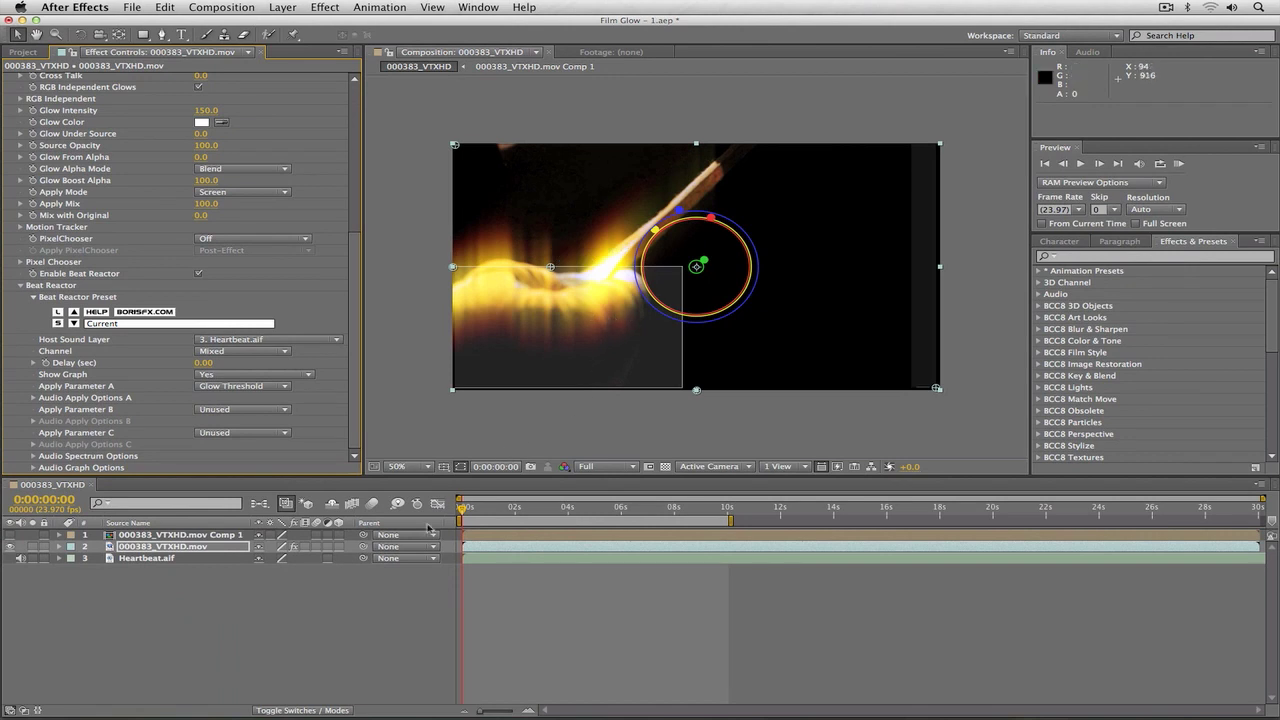
Shrink the sampler box to the red bars (Corner 1 120x112, Corner 2 194x704), then scrub to about 3 seconds.
click(1099, 165)
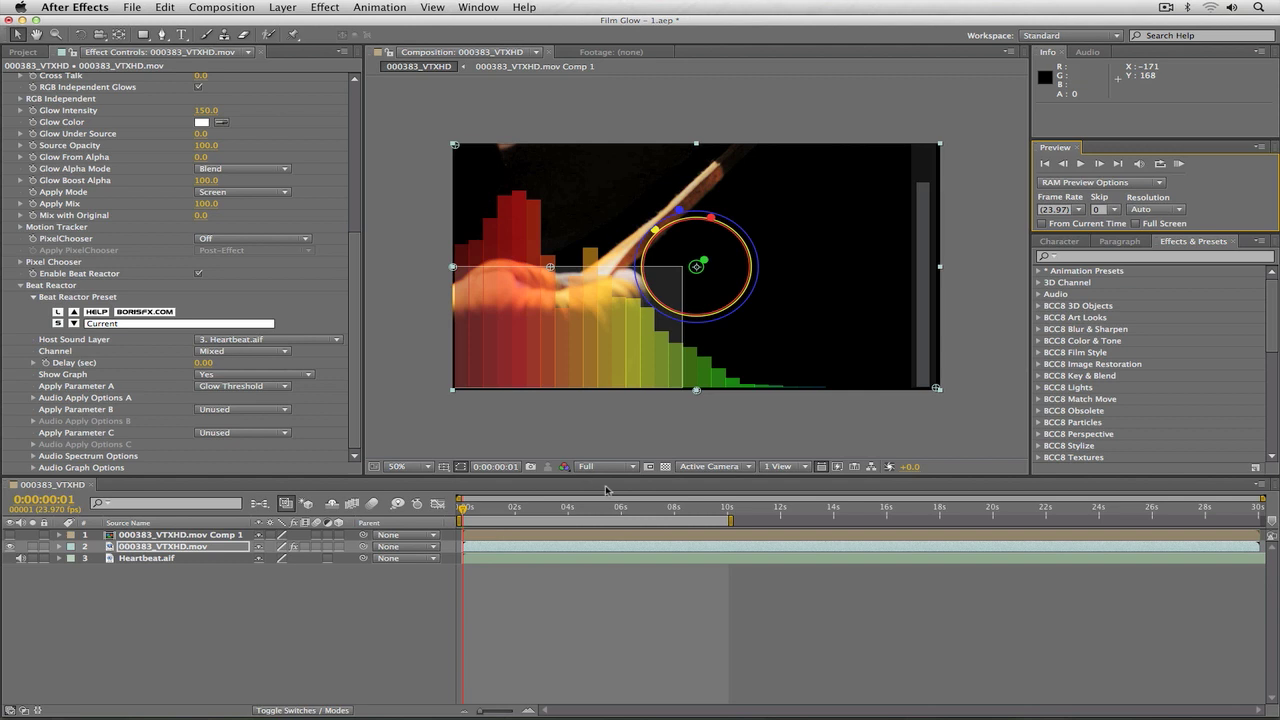
click(1100, 165)
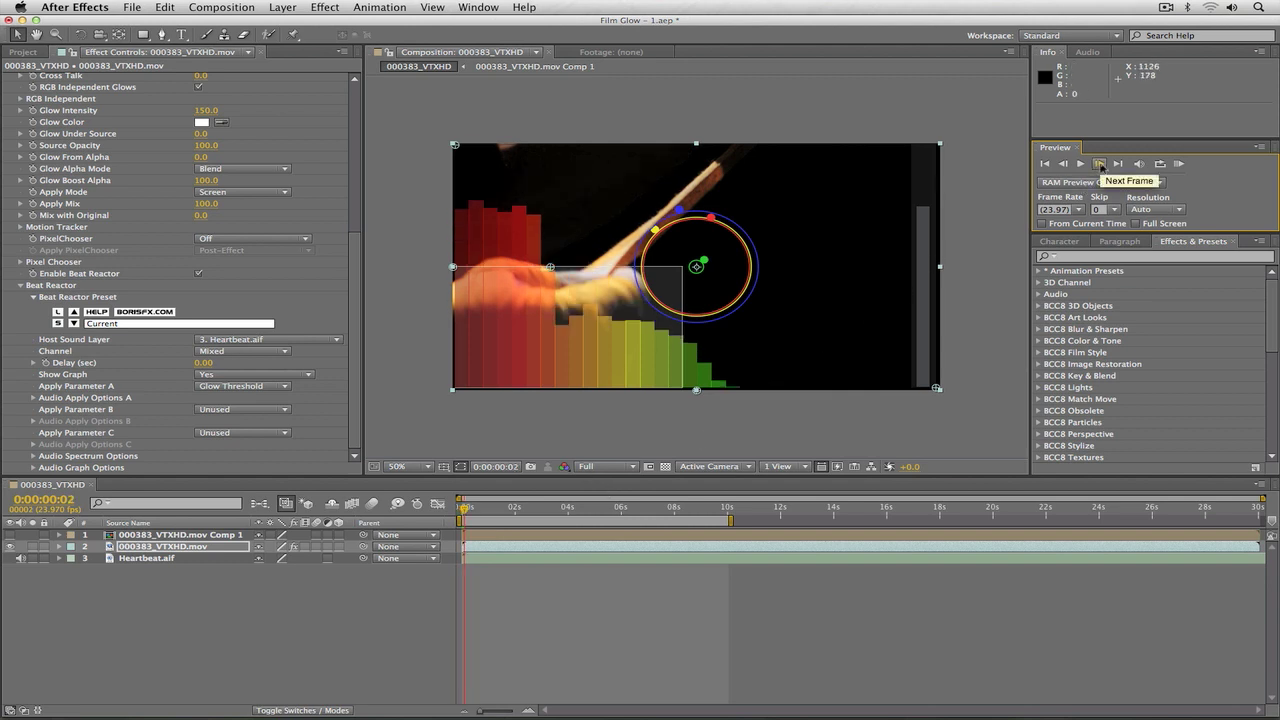
click(1100, 165)
click(1058, 166)
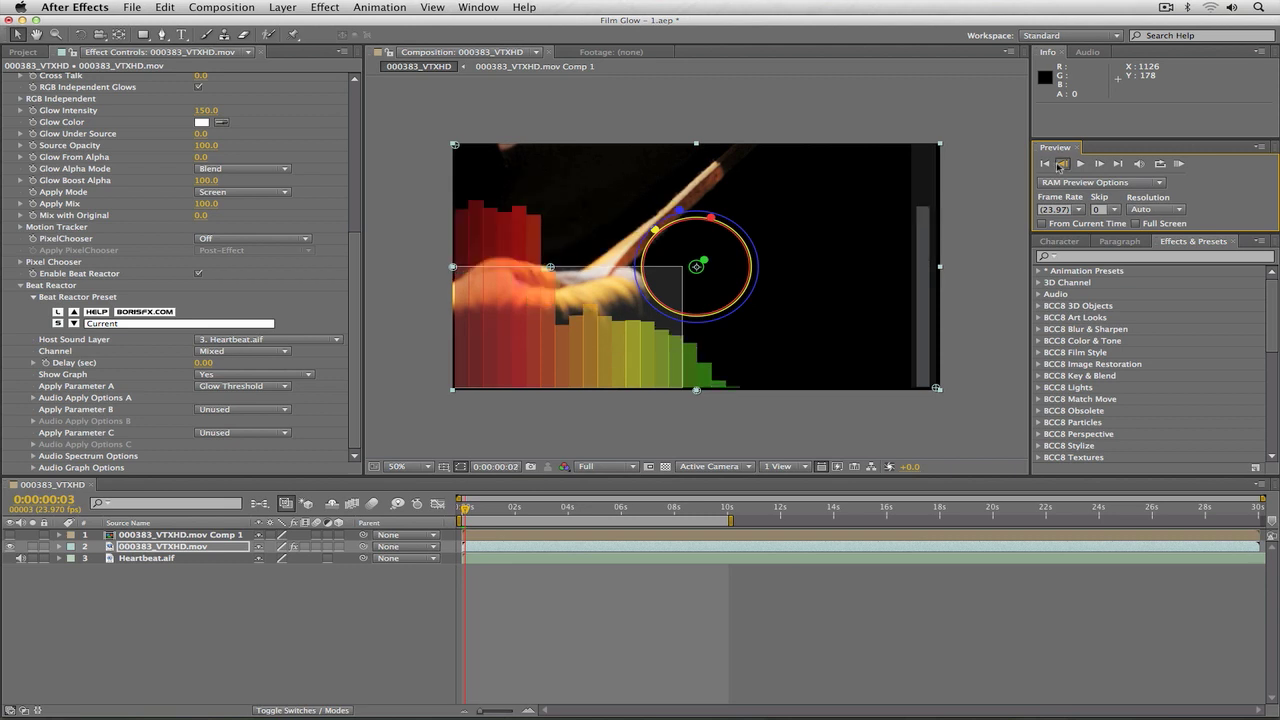
click(1058, 166)
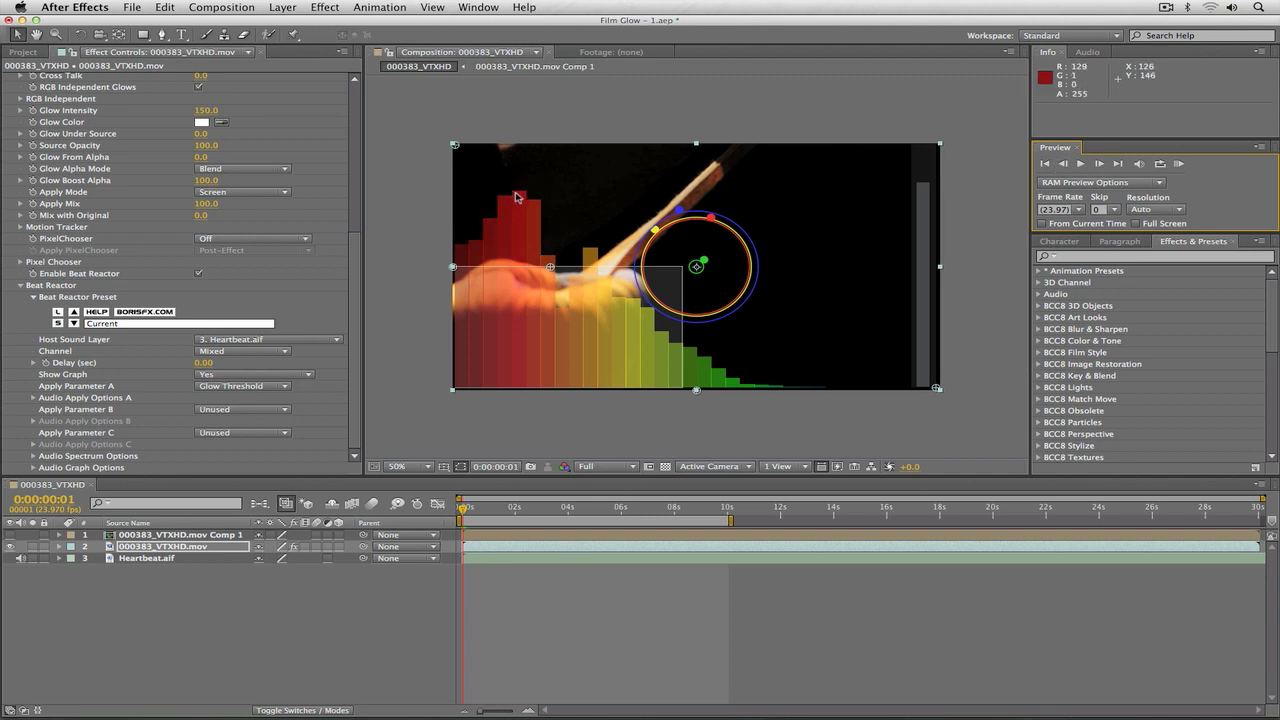
drag(477, 247, 515, 187)
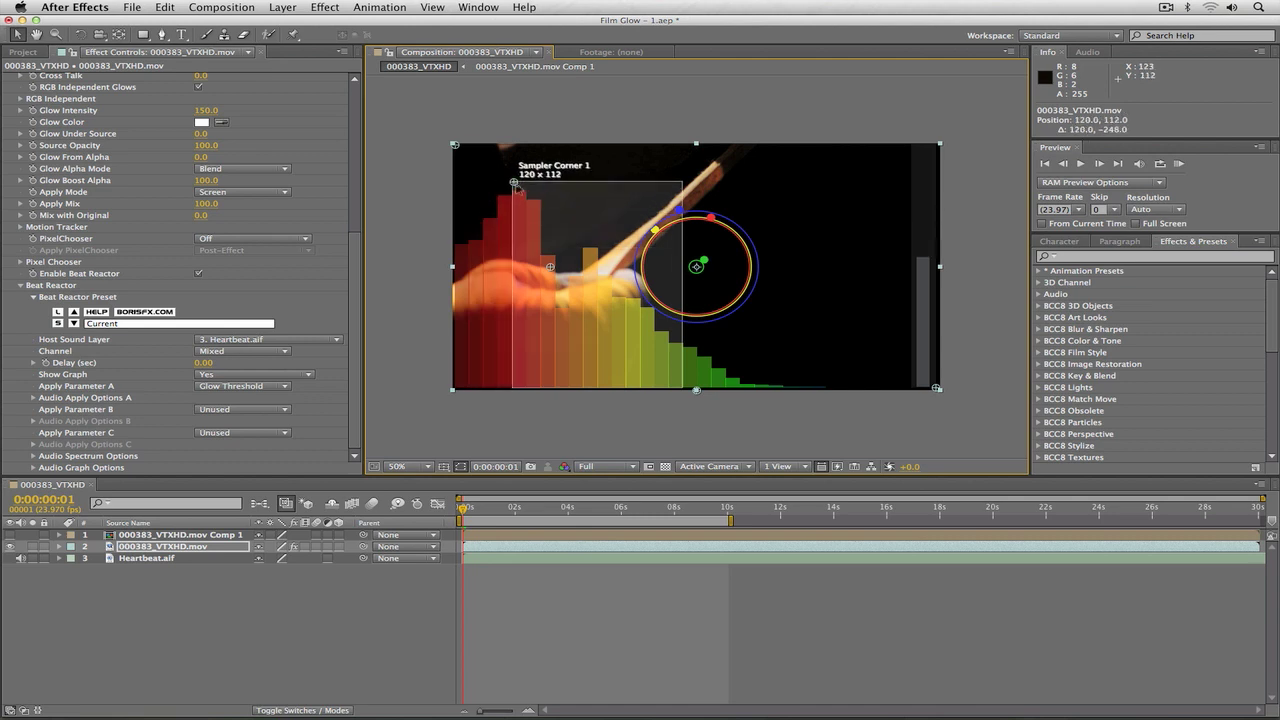
drag(696, 389, 561, 389)
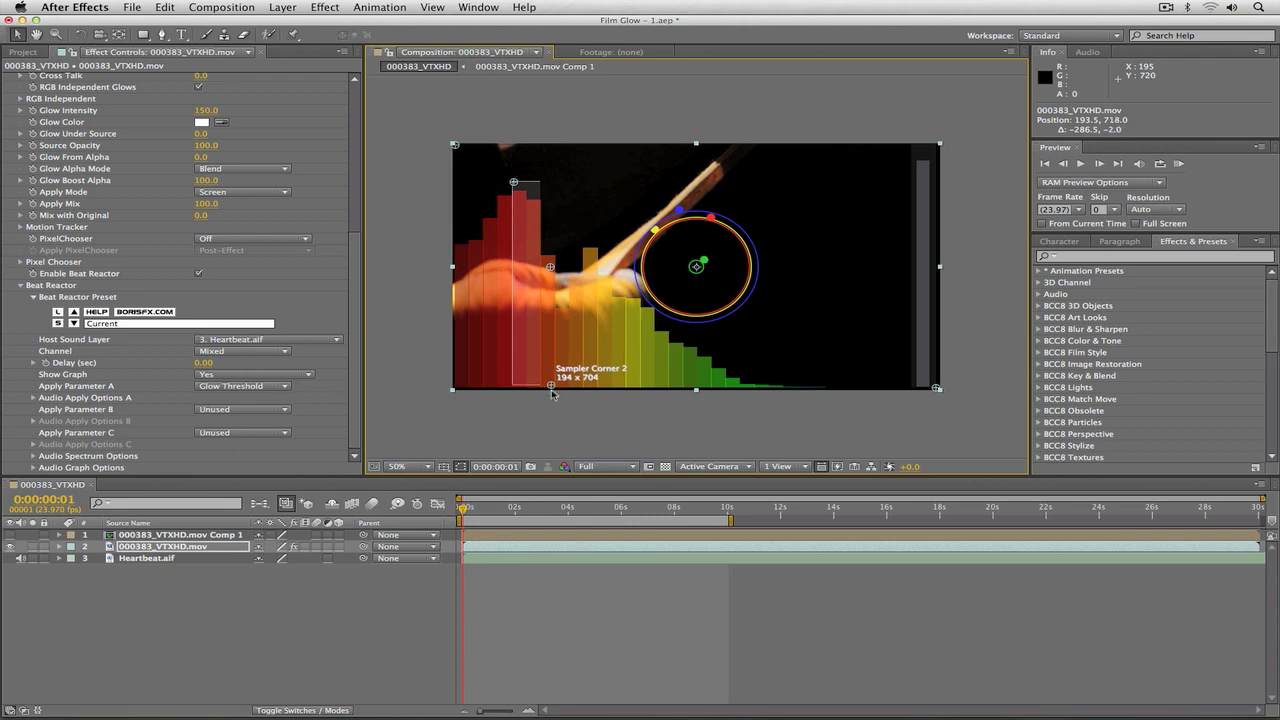
drag(540, 512, 552, 511)
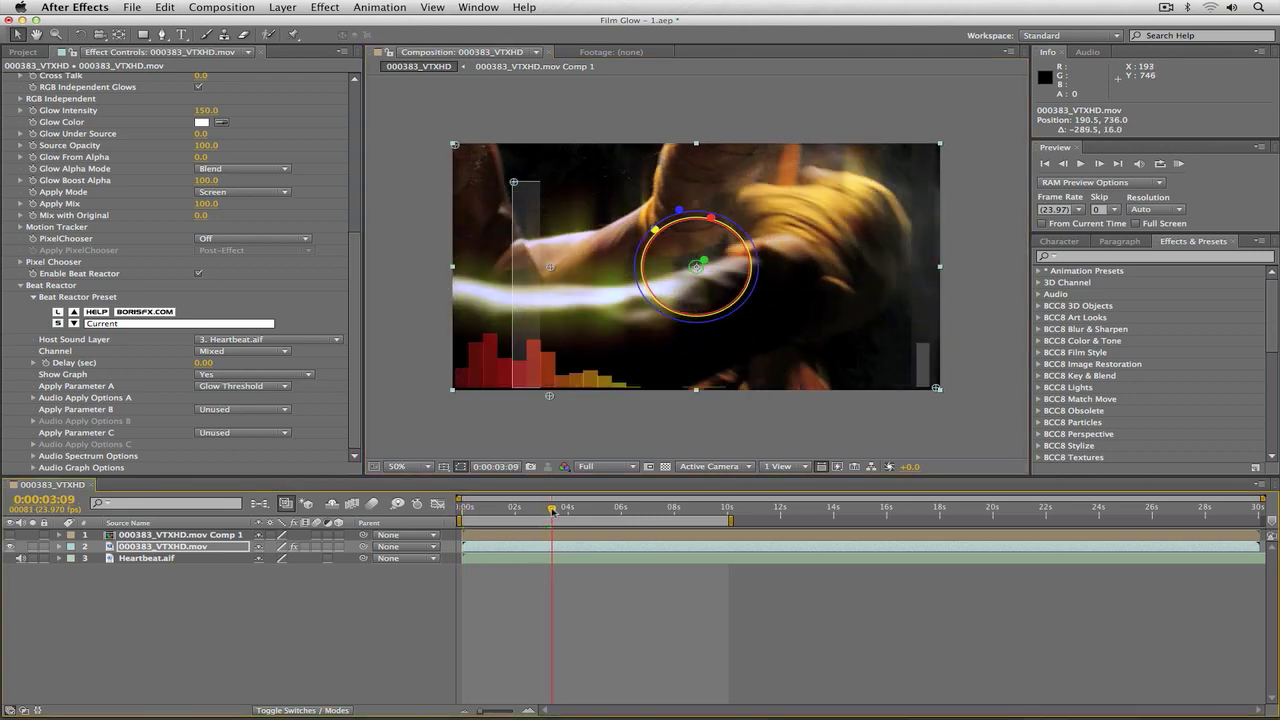
Set Beat Reactor's Show Graph to No and scroll Effect Controls back to the top.
click(236, 377)
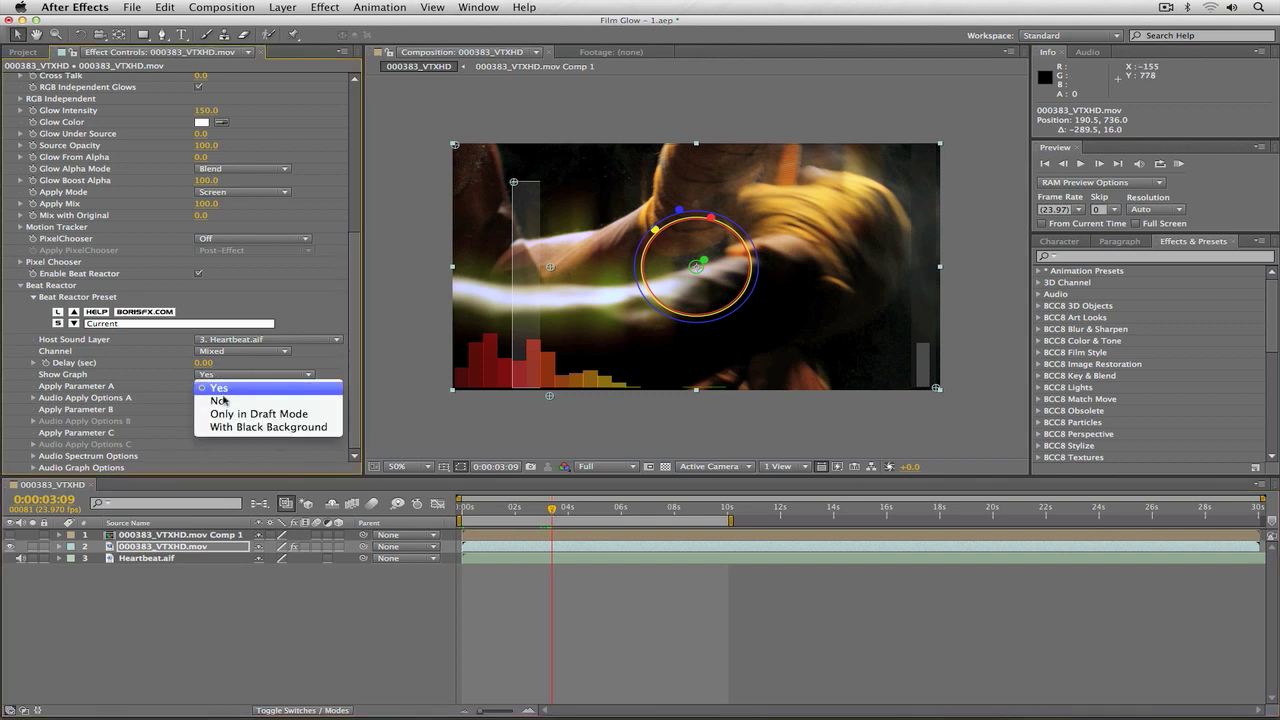
click(262, 398)
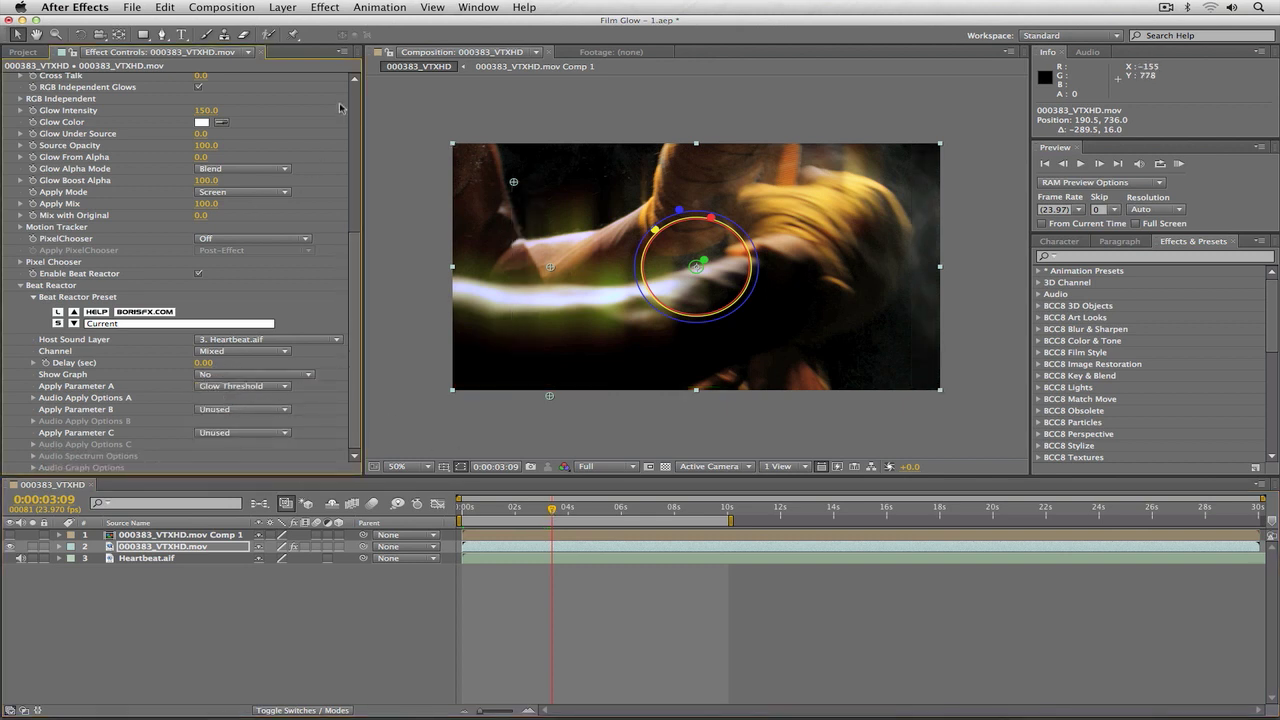
scroll(352, 94, up, 5)
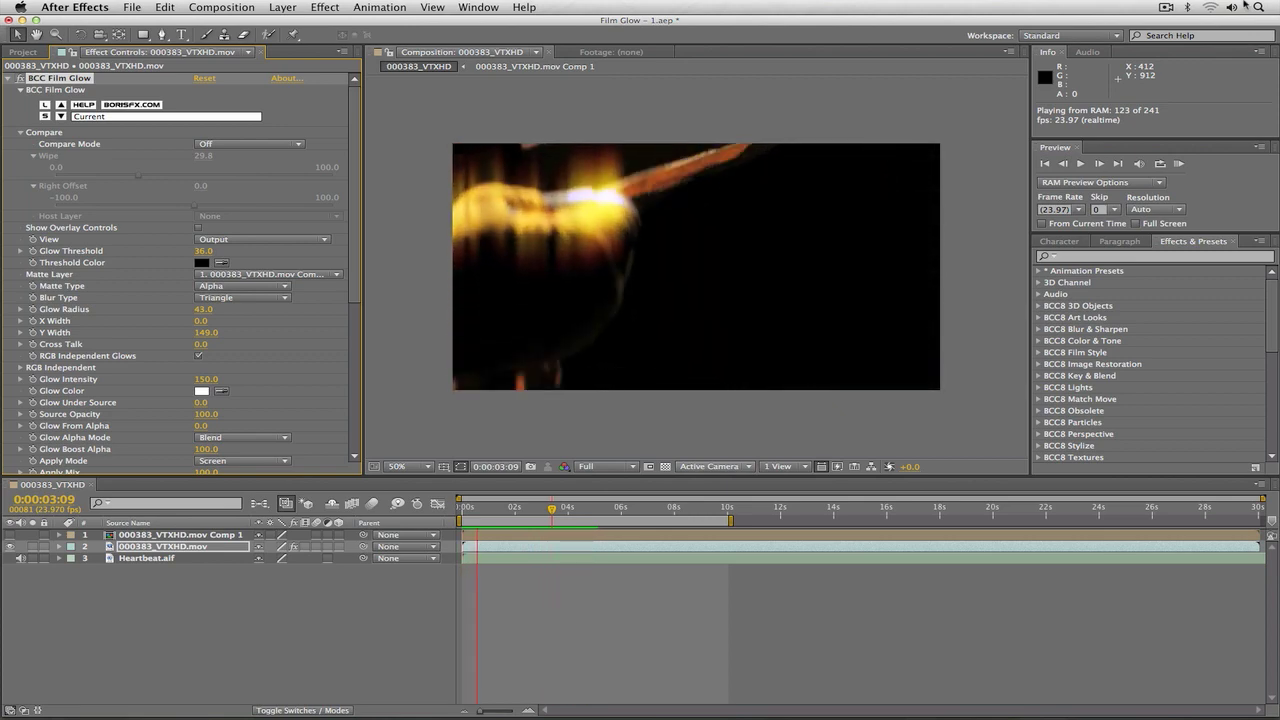
Stop playback, set Audio Apply Options A Output Max to 0 against Output Min 100, and RAM preview.
key(space)
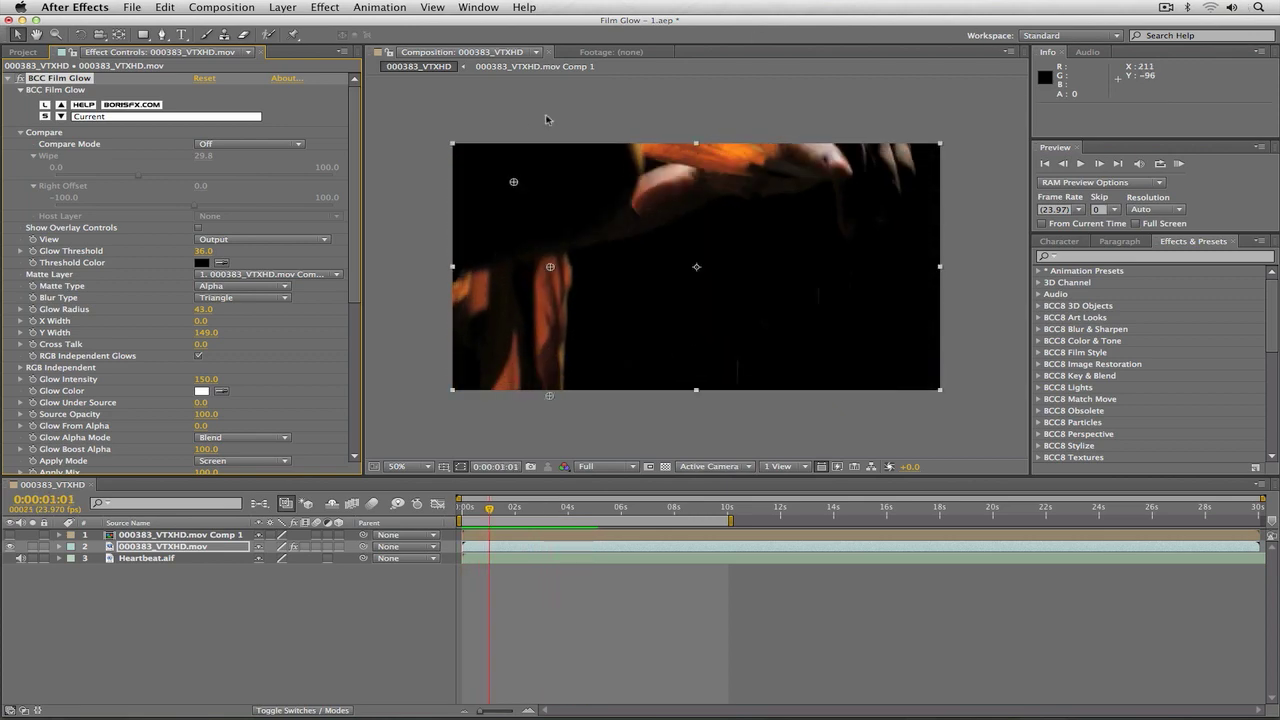
drag(355, 118, 354, 300)
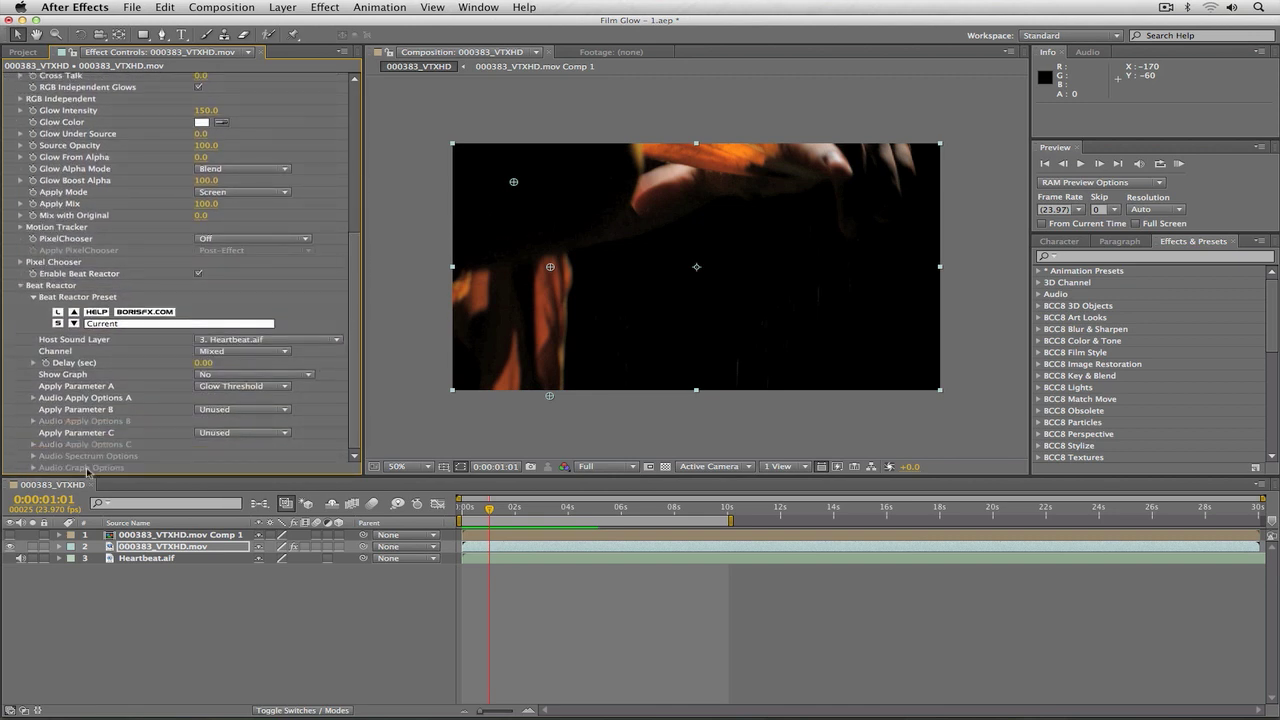
click(33, 398)
scroll(33, 400, down, 2)
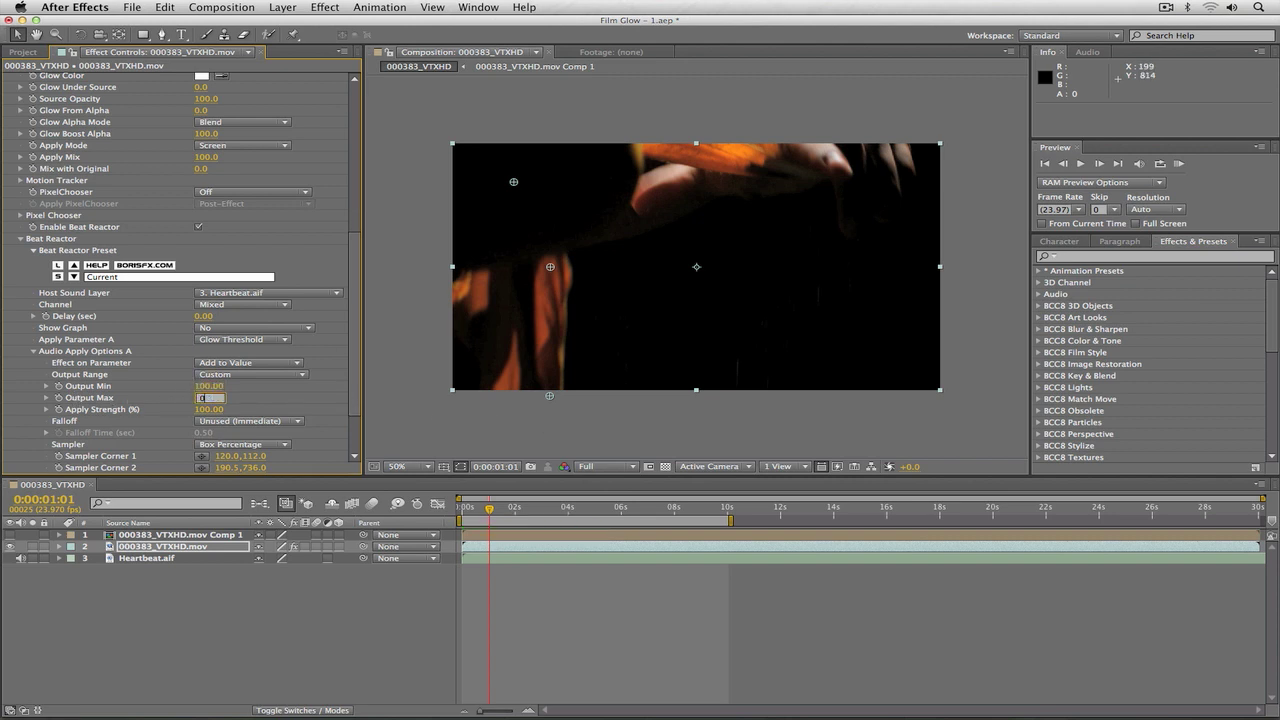
text(0)
key(Return)
key(KP_0)
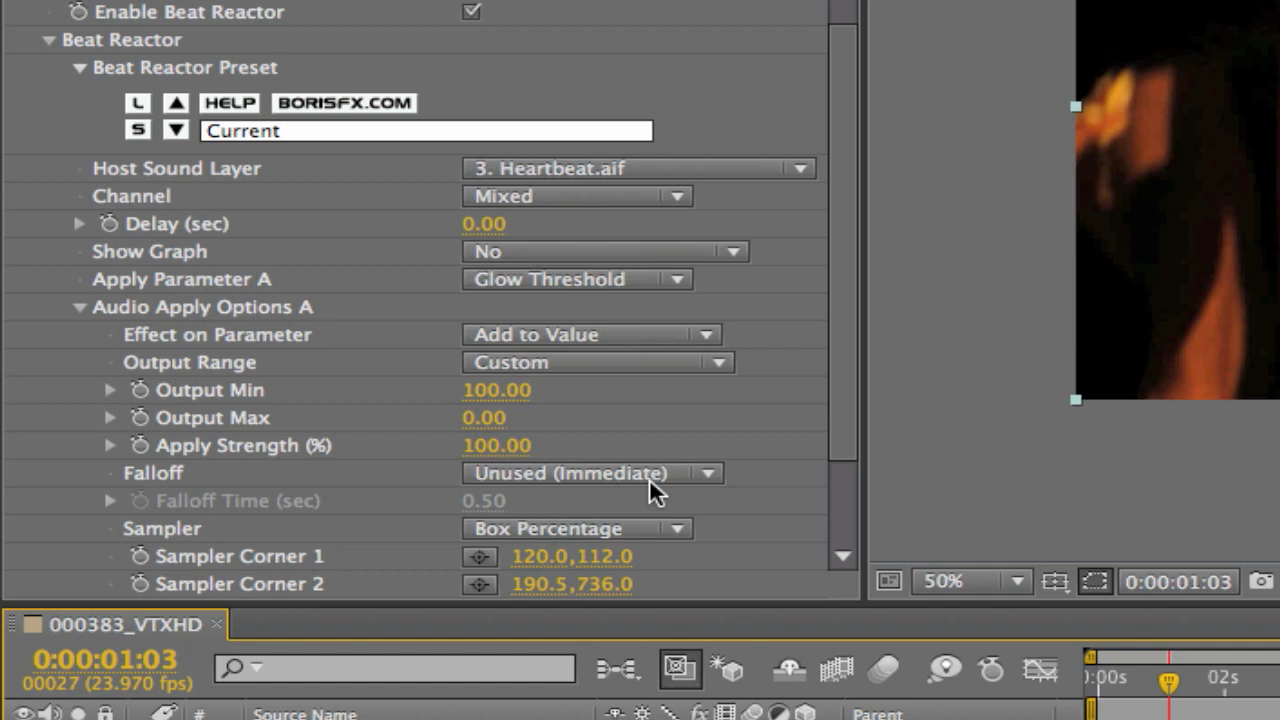
In Beat Reactor's Audio Apply Options A, set Falloff to Linear with a Falloff Time of 1 second.
click(649, 478)
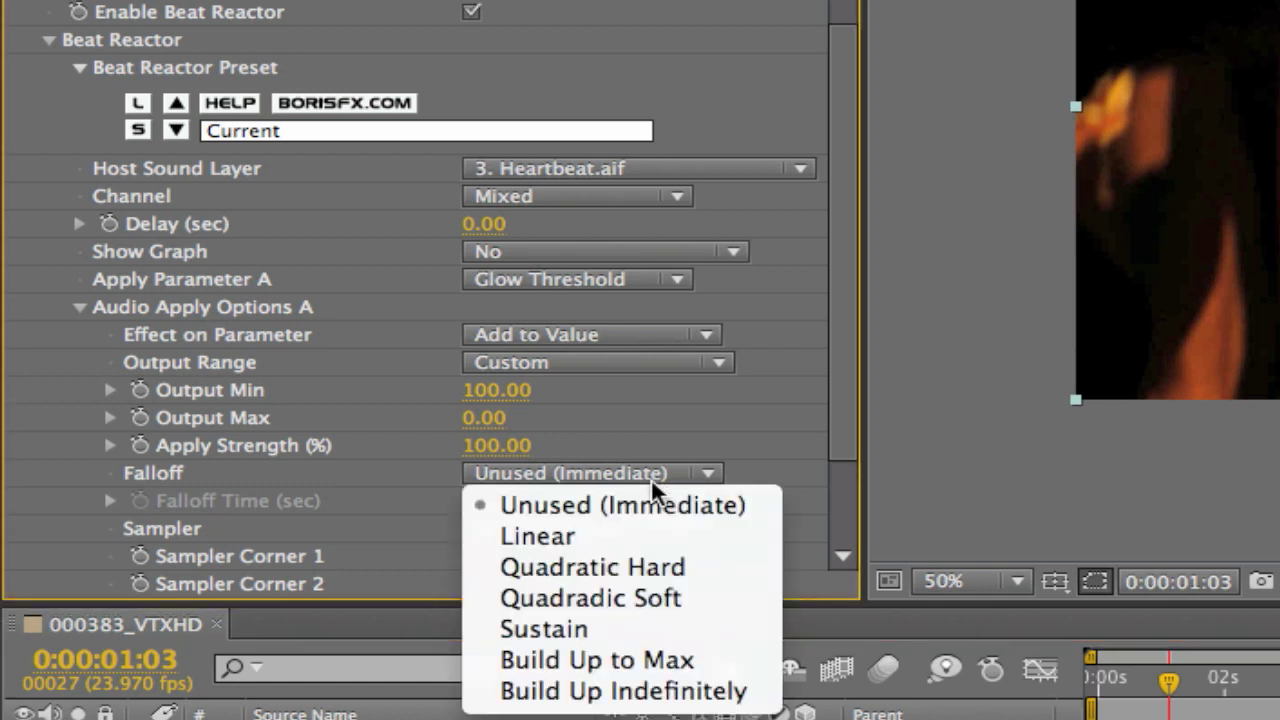
click(643, 533)
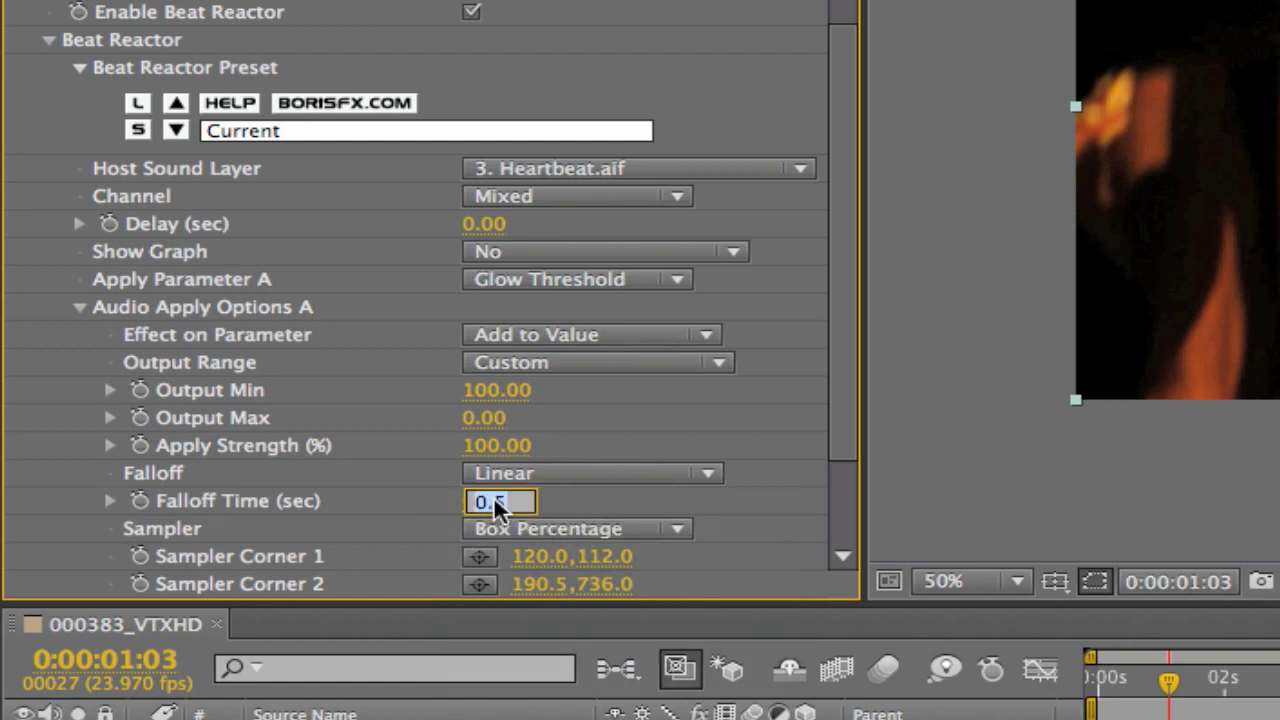
text(1)
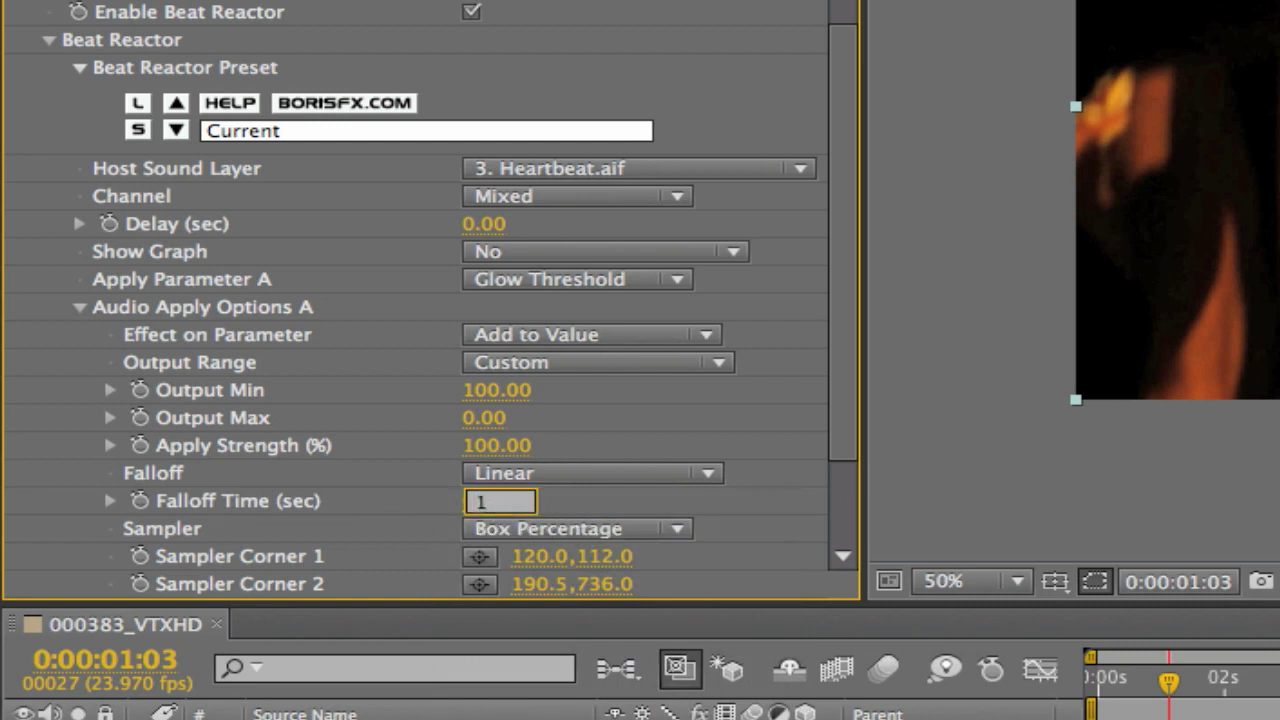